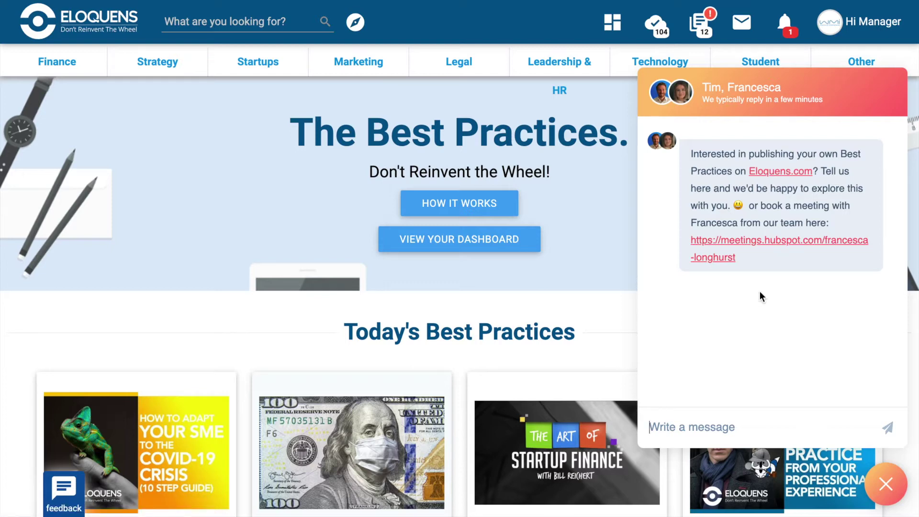
Close the support chat widget and open the Hi Manager account dropdown.
{"action": "left_click", "coordinate": [886, 485]}
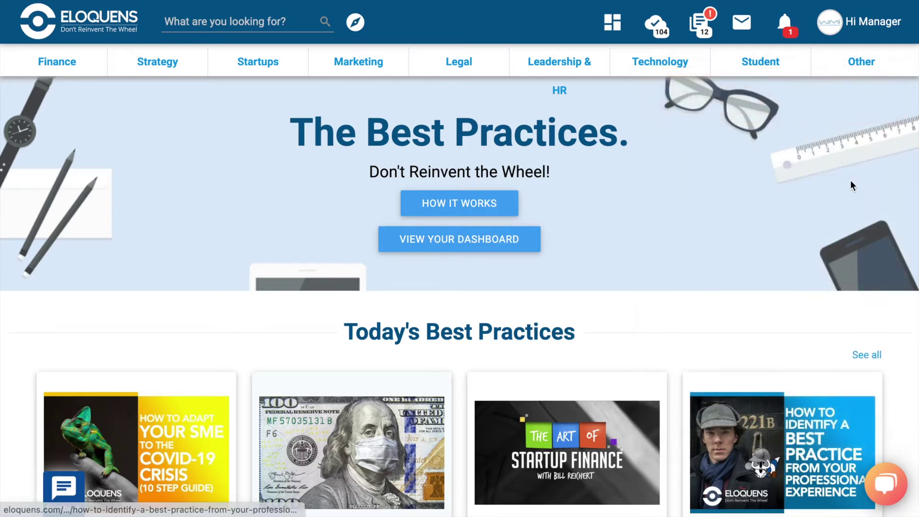
{"action": "left_click", "coordinate": [839, 33]}
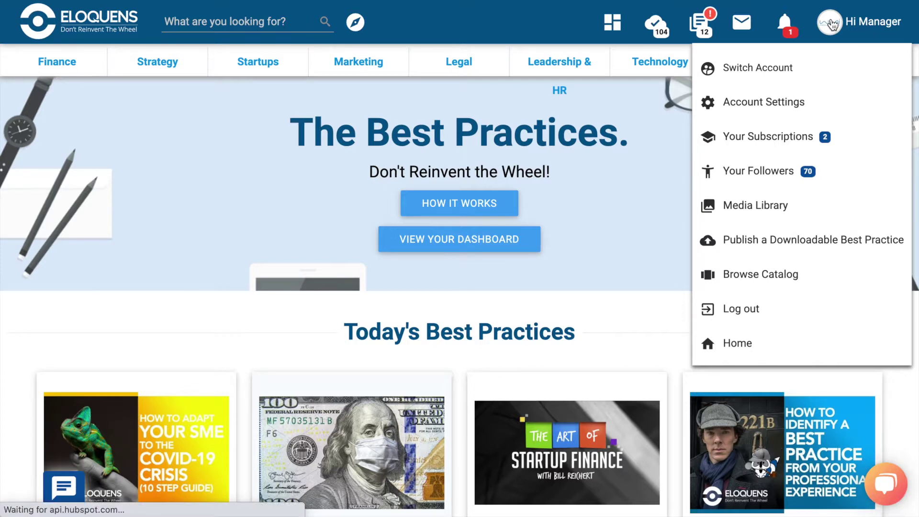
Scroll through the WMI Consulting channel's profile, stats and Co-Authored Best Practices, then back up.
{"action": "scroll", "coordinate": [349, 330], "scroll_direction": "down", "scroll_amount": 3}
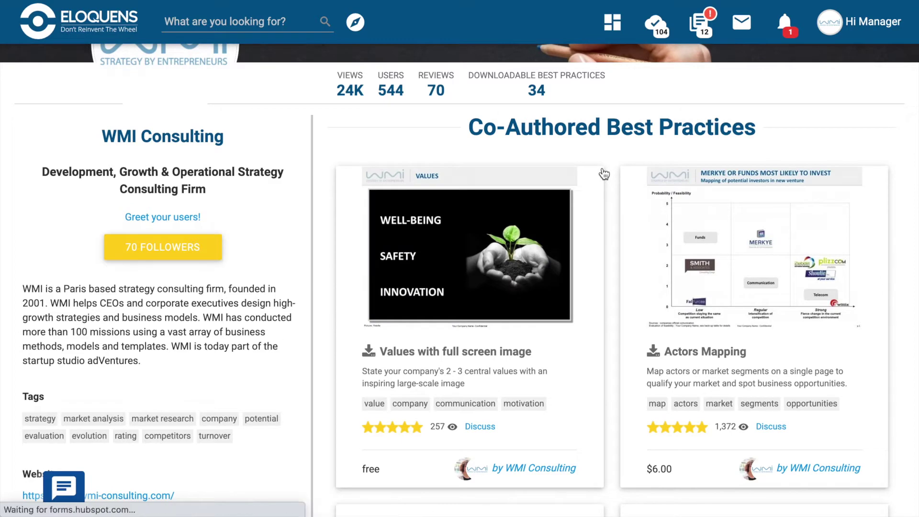
{"action": "scroll", "coordinate": [603, 171], "scroll_direction": "down", "scroll_amount": 3}
{"action": "scroll", "coordinate": [604, 174], "scroll_direction": "down", "scroll_amount": 1}
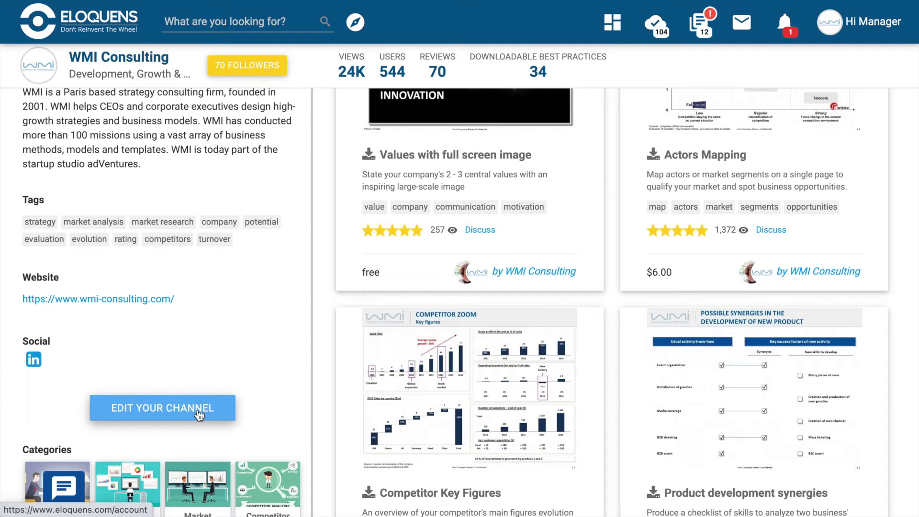
{"action": "scroll", "coordinate": [199, 415], "scroll_direction": "up", "scroll_amount": 5}
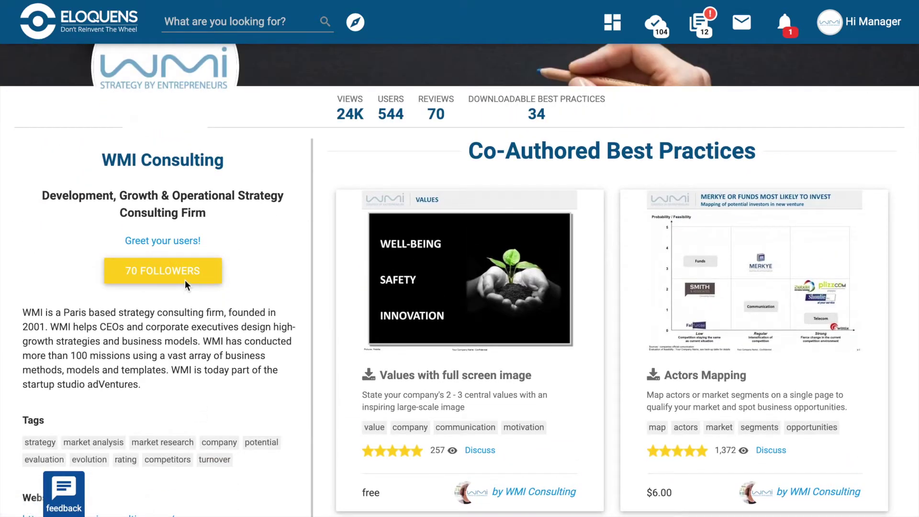
Show the 70 channel followers sorted by Most popular on Eloquens, down to Invite your network.
{"action": "left_click", "coordinate": [192, 281]}
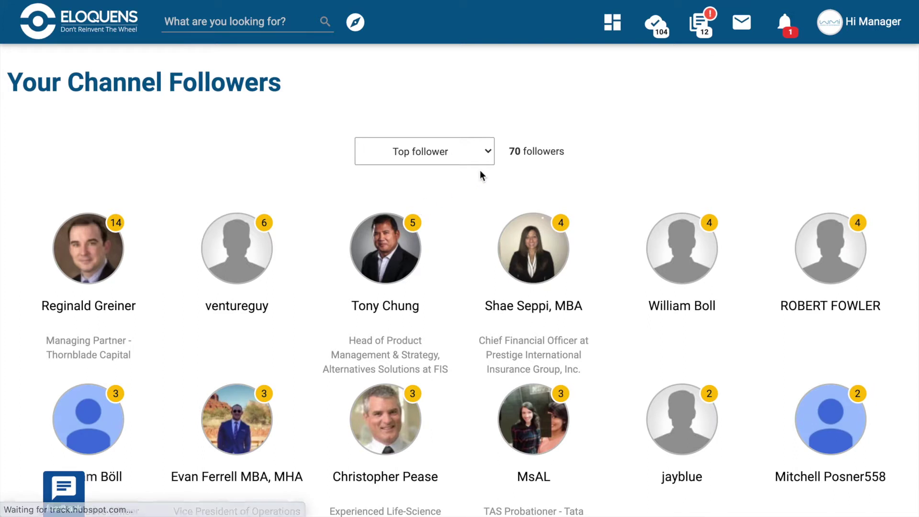
{"action": "left_click", "coordinate": [492, 153]}
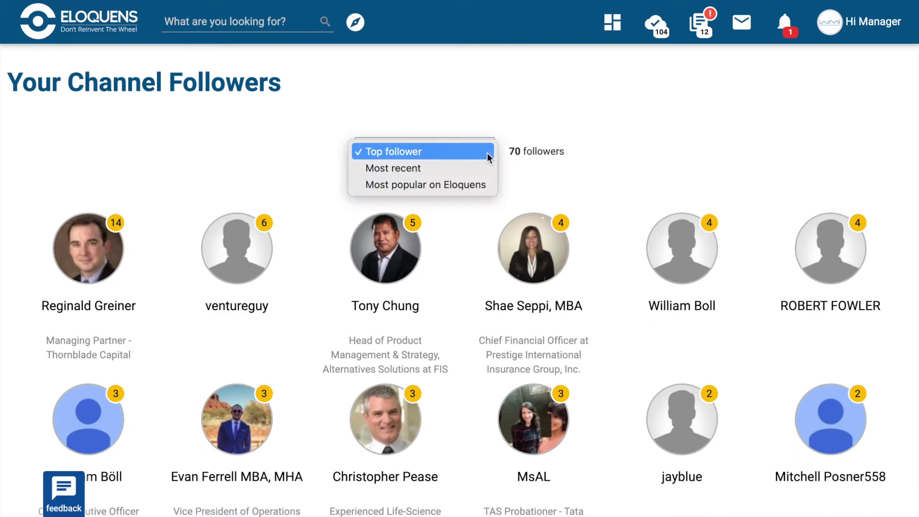
{"action": "left_click", "coordinate": [485, 188]}
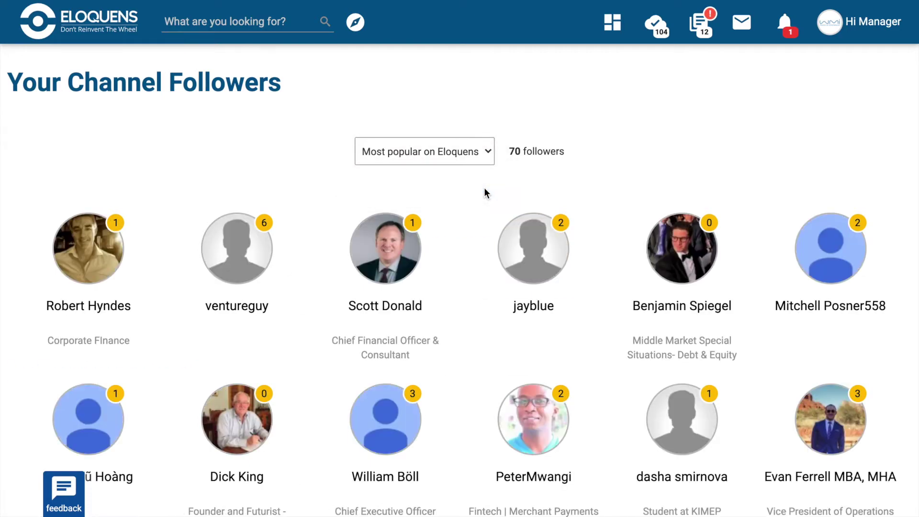
{"action": "scroll", "coordinate": [485, 190], "scroll_direction": "down", "scroll_amount": 15}
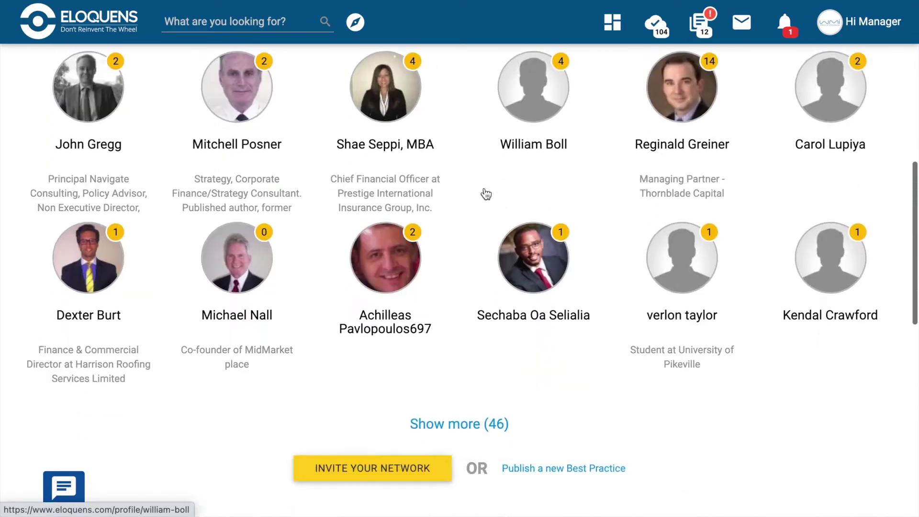
{"action": "scroll", "coordinate": [484, 188], "scroll_direction": "down", "scroll_amount": 2}
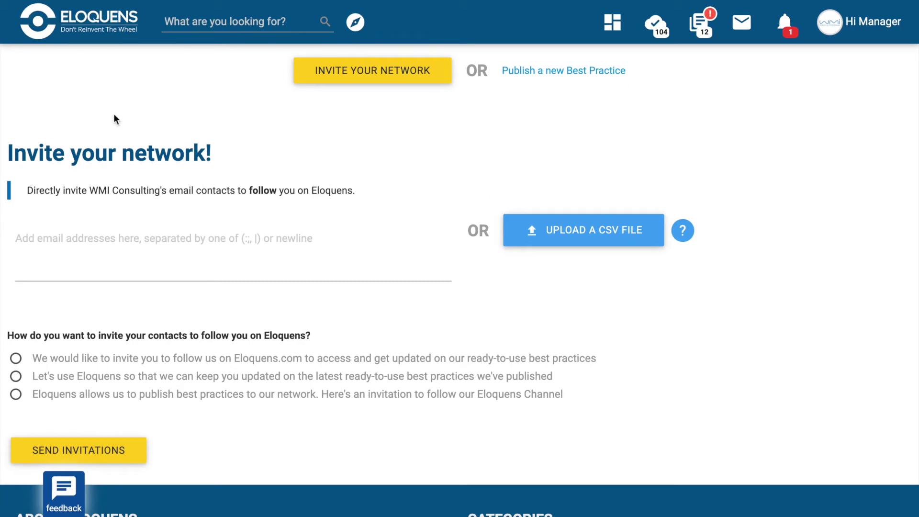
Enter a contact's e-mail address in the invite form and select the third invitation message.
{"action": "left_click", "coordinate": [199, 247]}
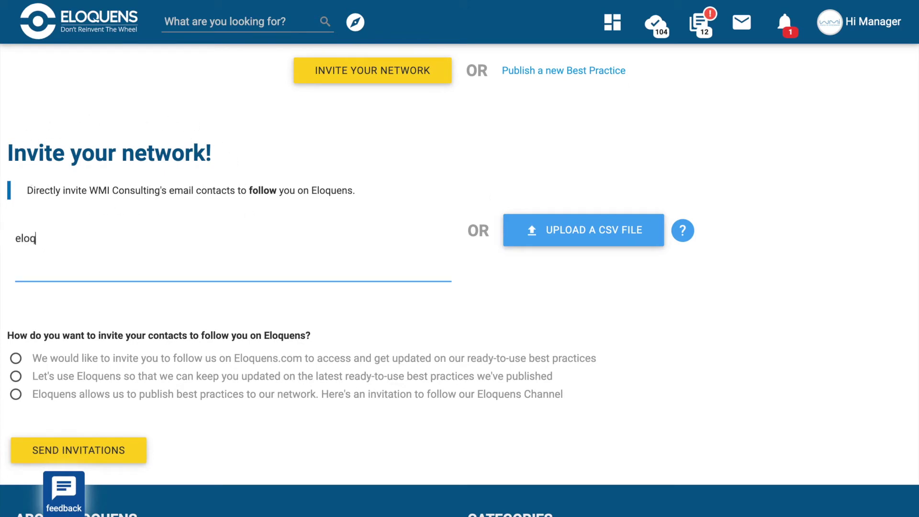
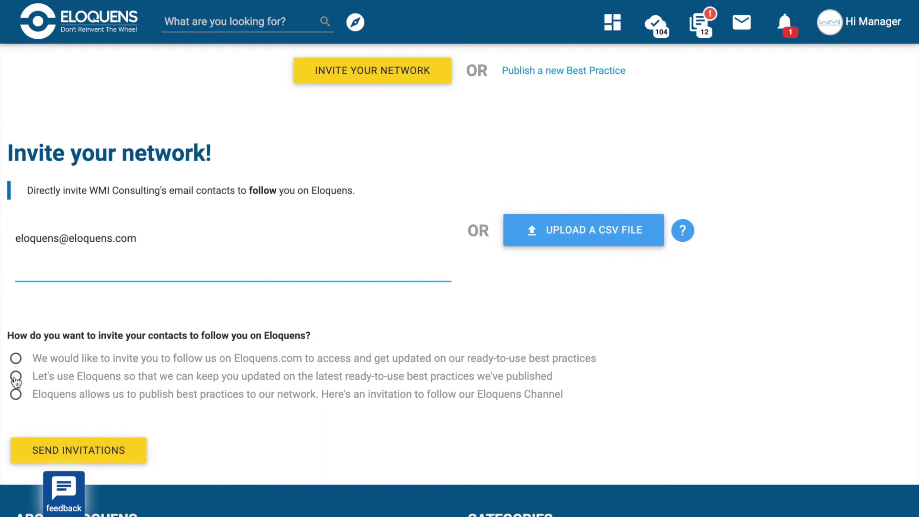
{"action": "left_click", "coordinate": [15, 394]}
{"action": "scroll", "coordinate": [16, 397], "scroll_direction": "down", "scroll_amount": 1}
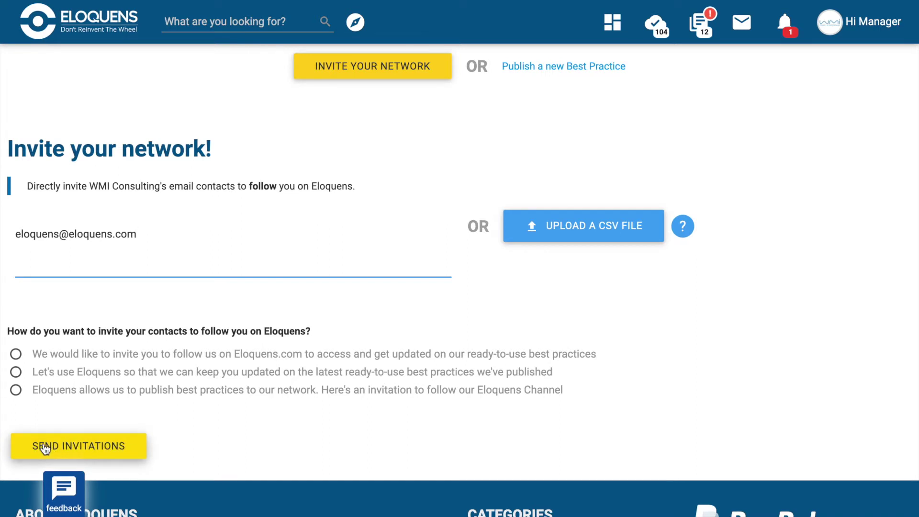
Send the invitation to the entered contact and scroll to the Greet users section.
{"action": "left_click", "coordinate": [122, 446]}
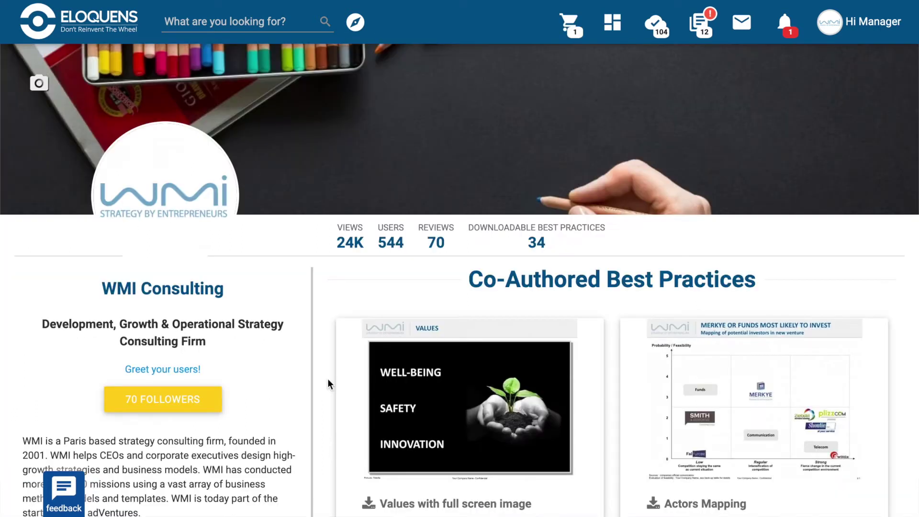
{"action": "scroll", "coordinate": [327, 378], "scroll_direction": "down", "scroll_amount": 15}
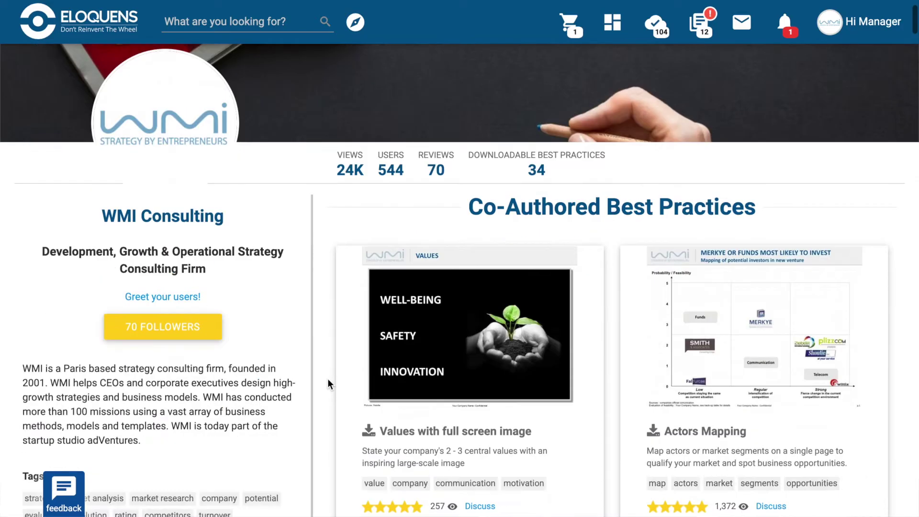
{"action": "scroll", "coordinate": [327, 383], "scroll_direction": "down", "scroll_amount": 10}
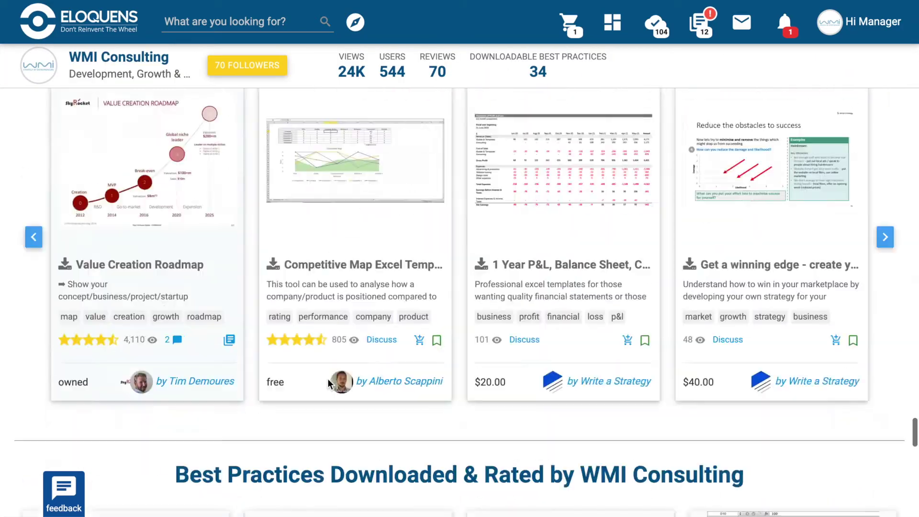
{"action": "scroll", "coordinate": [328, 382], "scroll_direction": "up", "scroll_amount": 1}
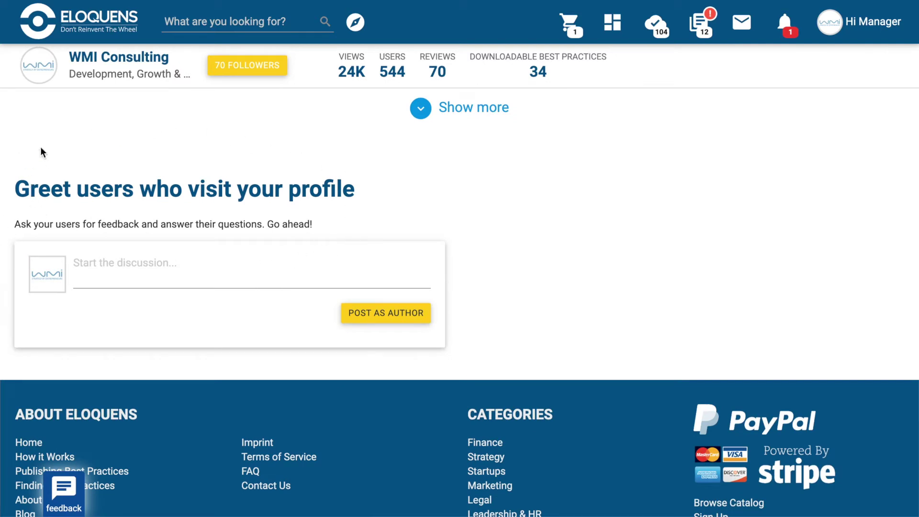
Paste a welcome message for profile visitors and post it as author.
{"action": "left_click", "coordinate": [170, 269]}
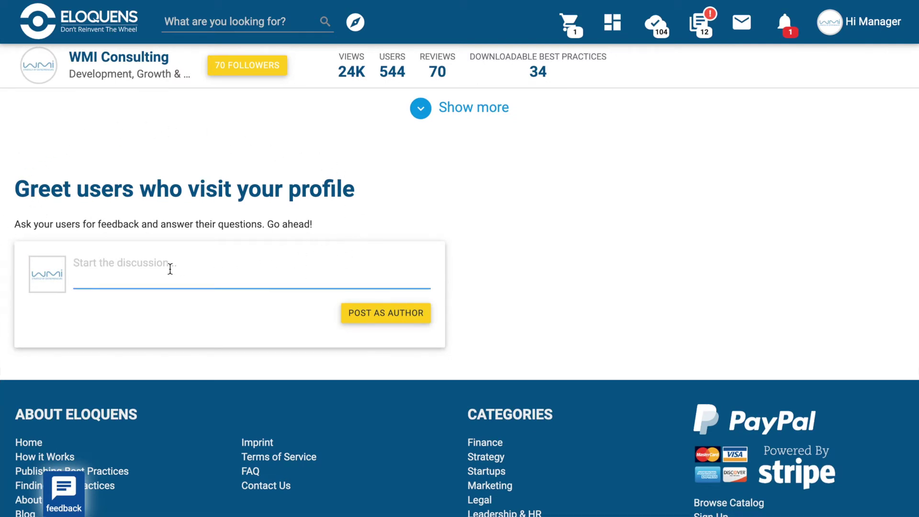
{"action": "type", "text": "Welcome to my channel page, if you have any questions don’t hesitate to private message me!"}
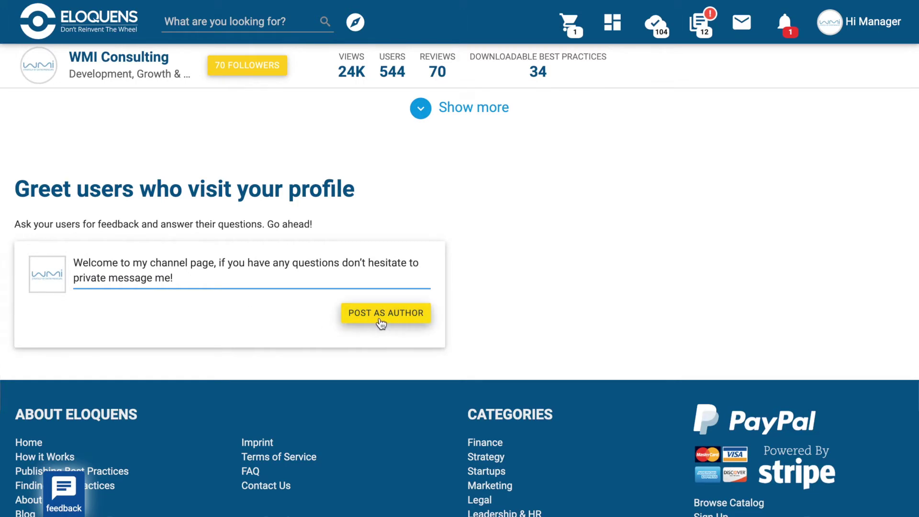
{"action": "left_click", "coordinate": [358, 321]}
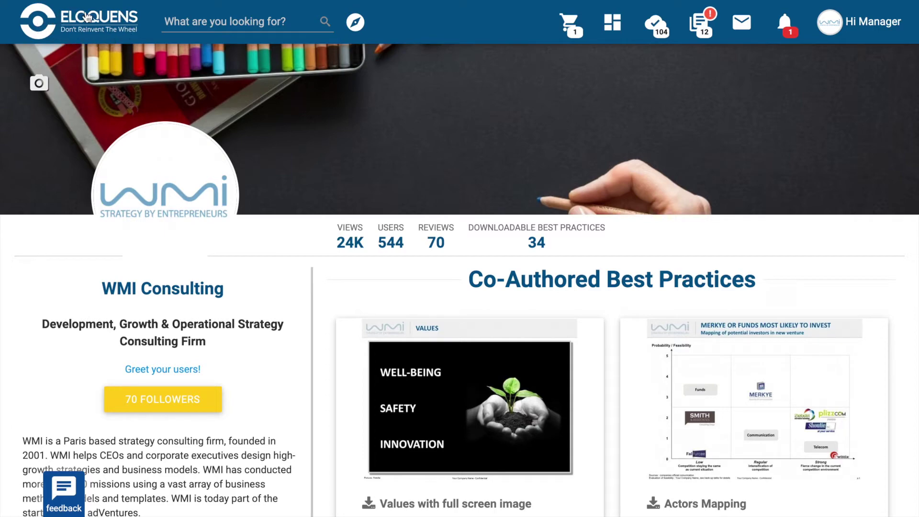
Return to the Eloquens home page via the logo and scroll through its sections and back.
{"action": "left_click", "coordinate": [87, 22]}
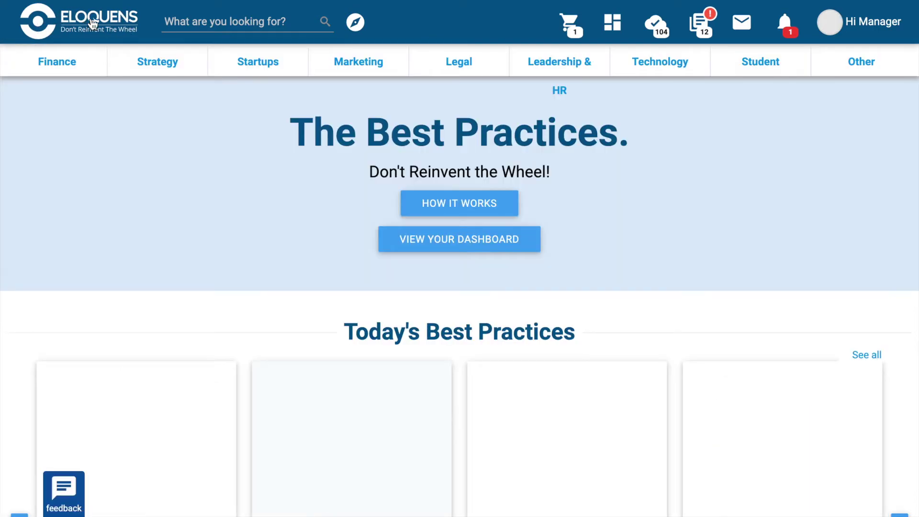
{"action": "scroll", "coordinate": [566, 291], "scroll_direction": "down", "scroll_amount": 10}
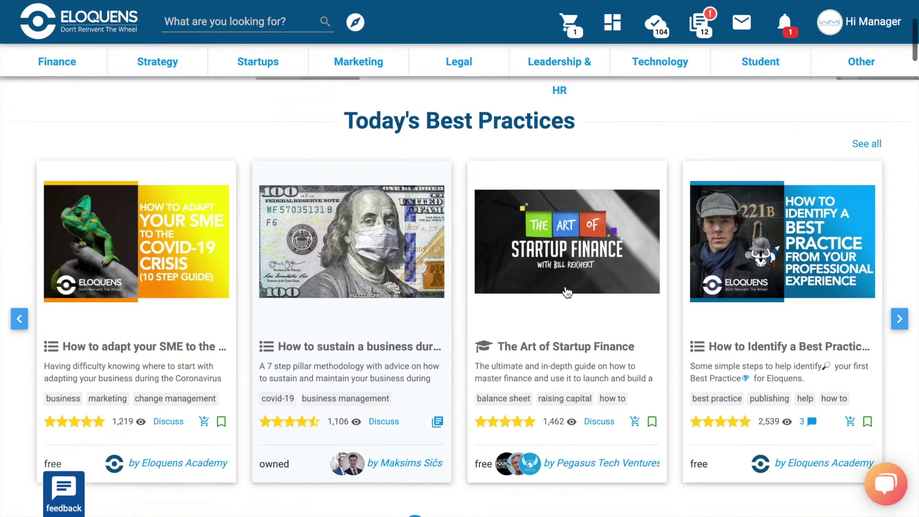
{"action": "scroll", "coordinate": [567, 293], "scroll_direction": "down", "scroll_amount": 10}
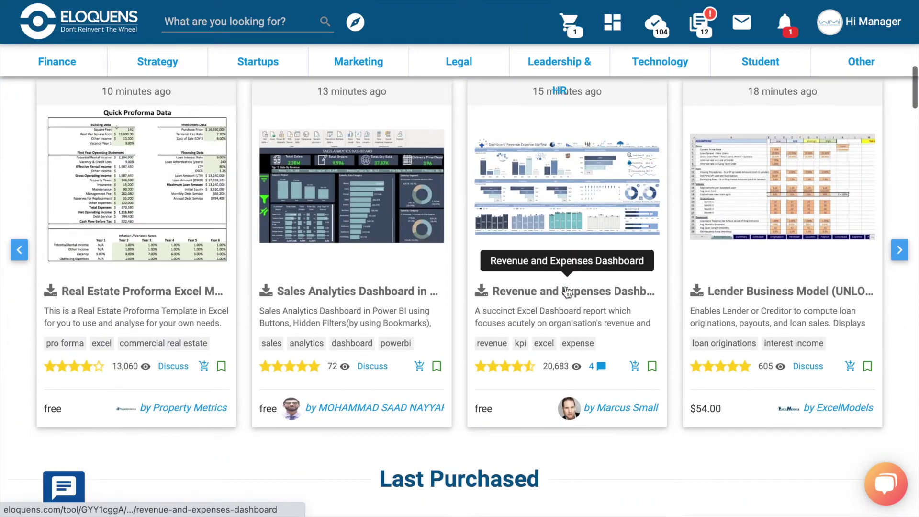
{"action": "scroll", "coordinate": [567, 293], "scroll_direction": "up", "scroll_amount": 9}
{"action": "scroll", "coordinate": [567, 293], "scroll_direction": "up", "scroll_amount": 10}
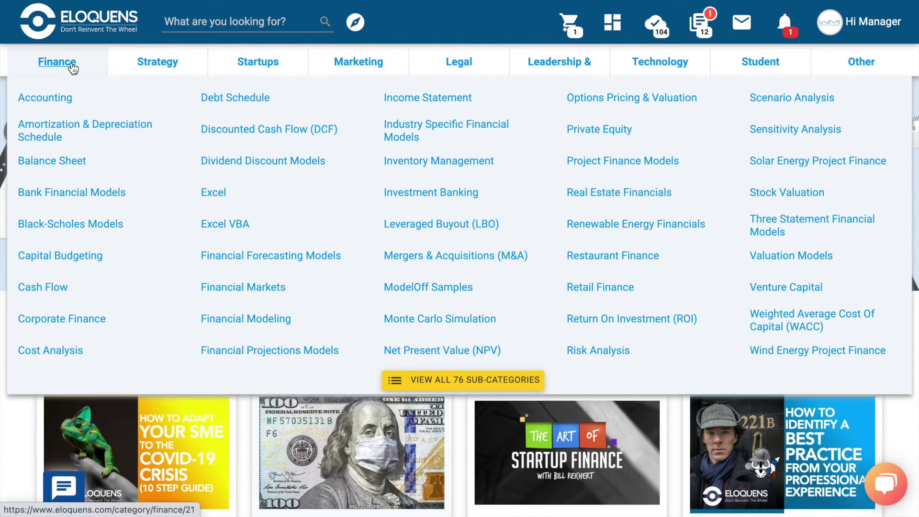
Browse the category bar menus, including Leadership & HR, ending on the Finance subcategory list.
{"action": "mouse_move", "coordinate": [151, 73]}
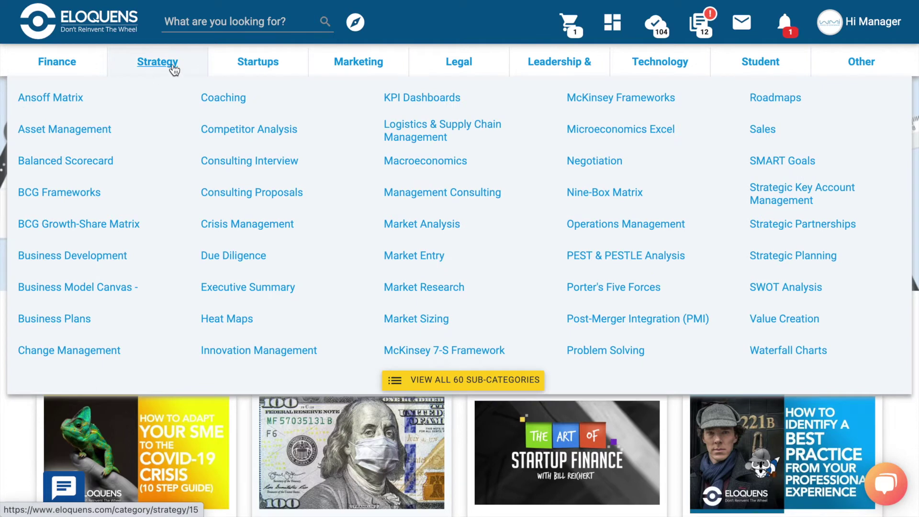
{"action": "mouse_move", "coordinate": [257, 63]}
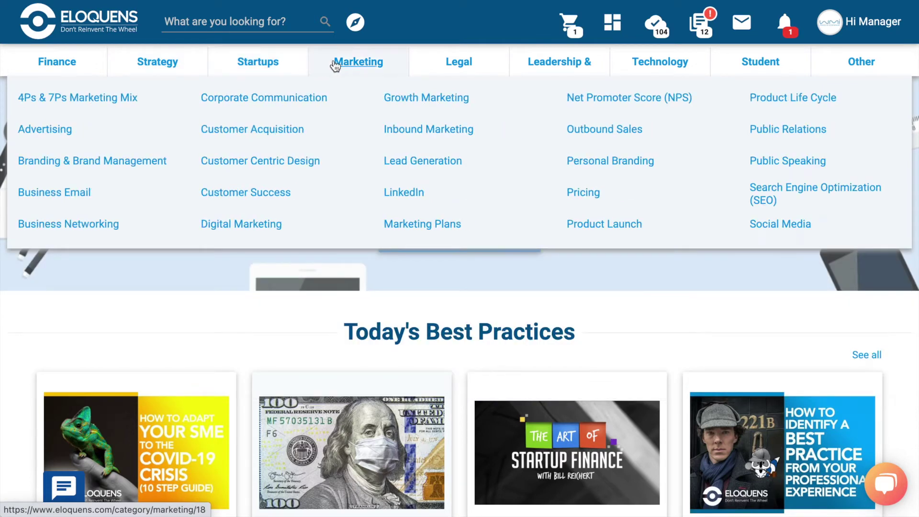
{"action": "mouse_move", "coordinate": [554, 67]}
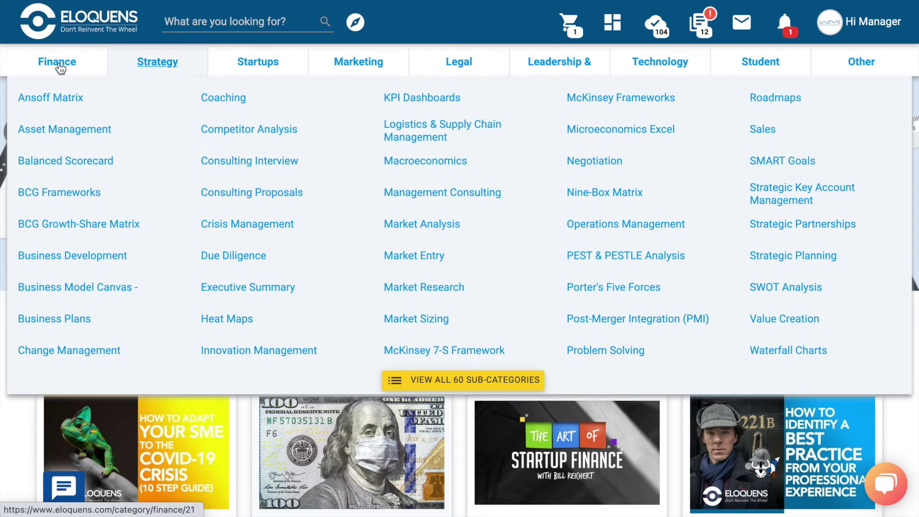
{"action": "mouse_move", "coordinate": [56, 69]}
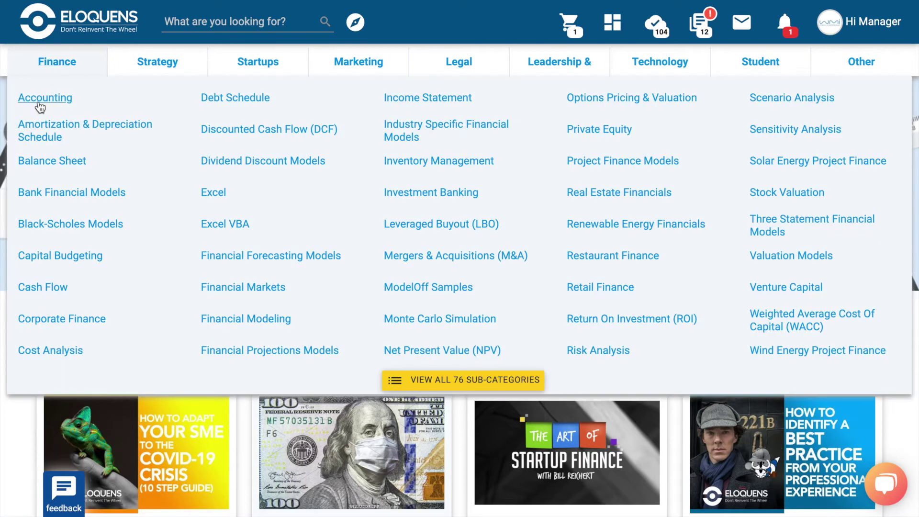
Open Finance > Accounting and scroll down through the Accounting models page.
{"action": "left_click", "coordinate": [39, 103]}
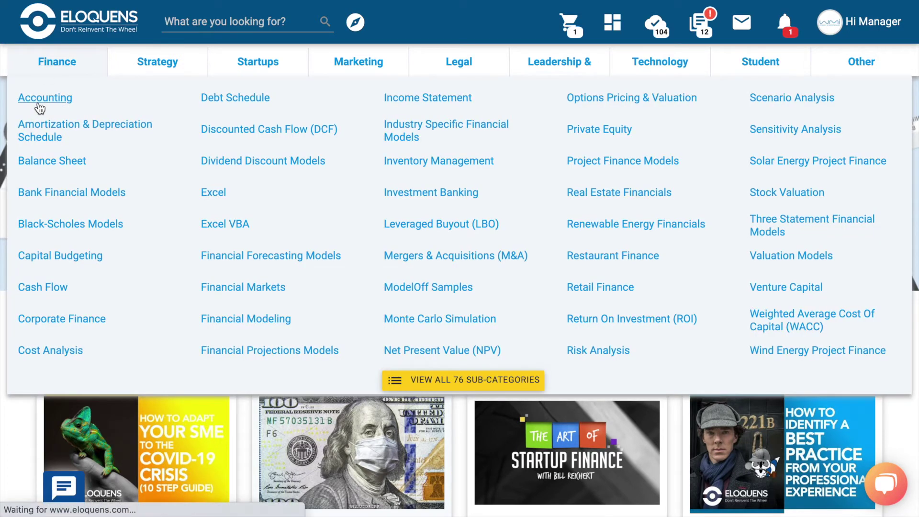
{"action": "scroll", "coordinate": [695, 314], "scroll_direction": "down", "scroll_amount": 12}
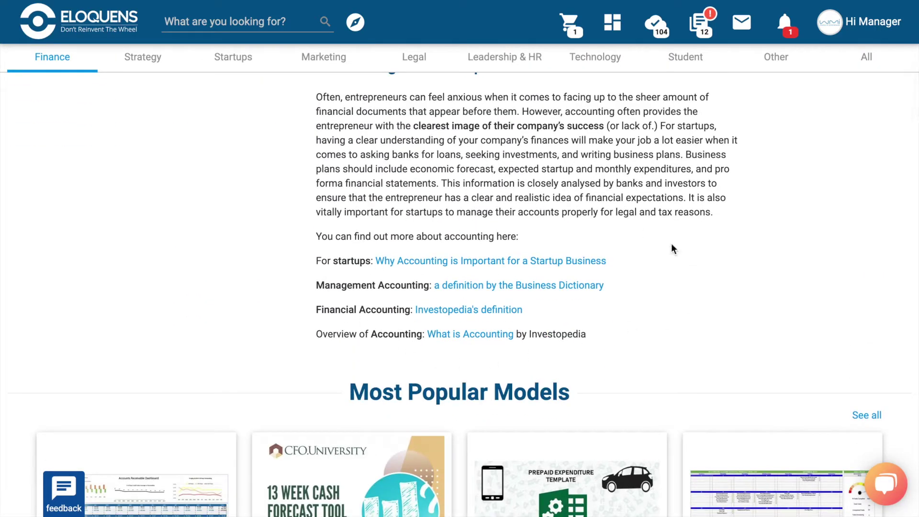
{"action": "scroll", "coordinate": [638, 372], "scroll_direction": "down", "scroll_amount": 6}
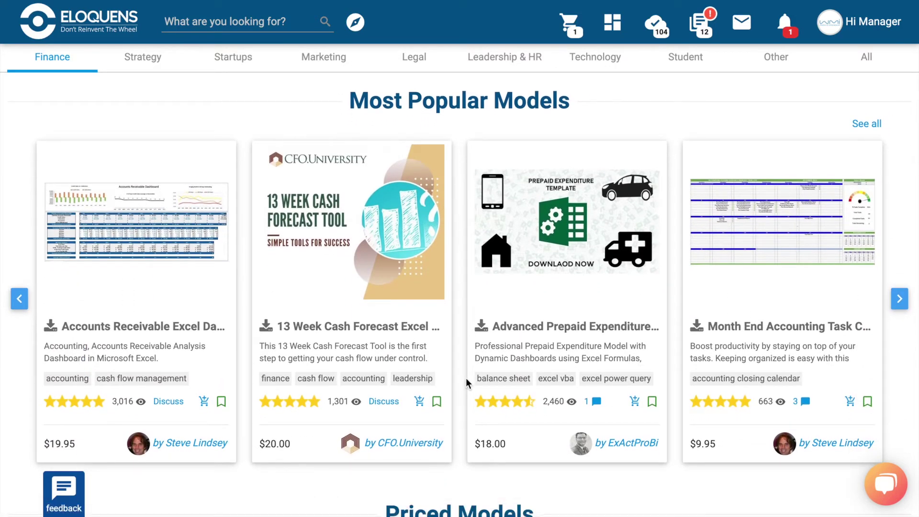
{"action": "scroll", "coordinate": [466, 377], "scroll_direction": "down", "scroll_amount": 8}
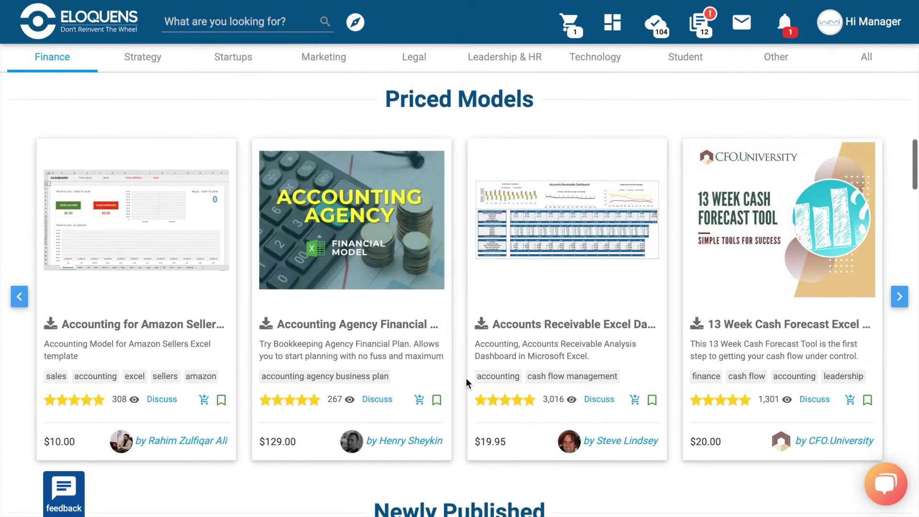
{"action": "scroll", "coordinate": [466, 378], "scroll_direction": "down", "scroll_amount": 8}
{"action": "scroll", "coordinate": [466, 377], "scroll_direction": "down", "scroll_amount": 10}
{"action": "scroll", "coordinate": [467, 380], "scroll_direction": "down", "scroll_amount": 15}
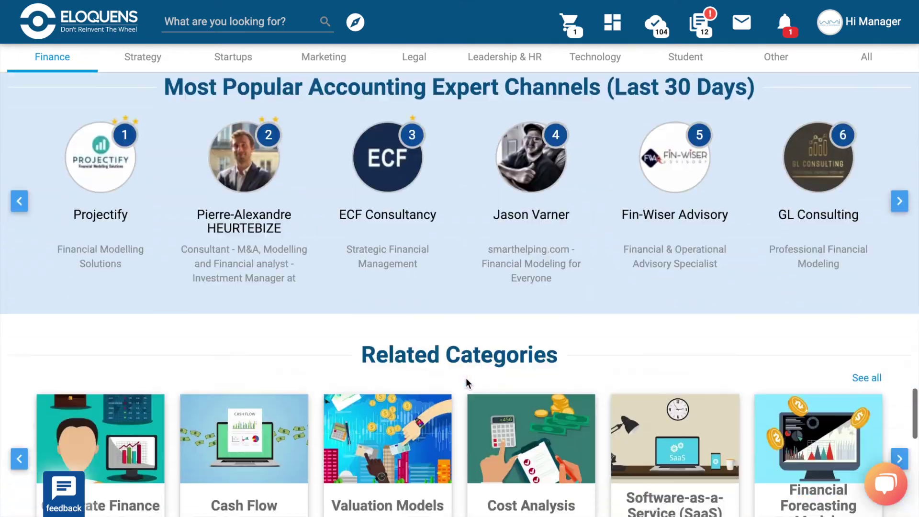
{"action": "scroll", "coordinate": [466, 382], "scroll_direction": "up", "scroll_amount": 1}
{"action": "scroll", "coordinate": [466, 381], "scroll_direction": "down", "scroll_amount": 2}
{"action": "scroll", "coordinate": [467, 381], "scroll_direction": "down", "scroll_amount": 2}
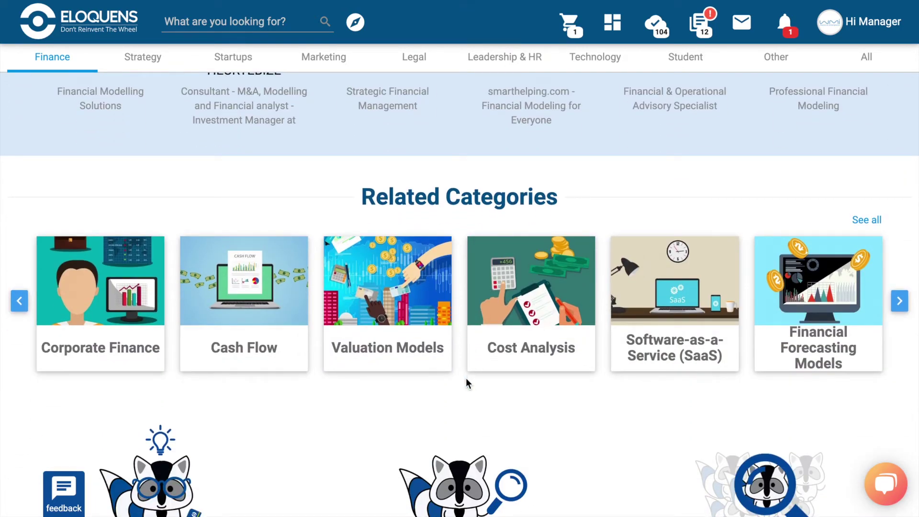
{"action": "scroll", "coordinate": [466, 383], "scroll_direction": "down", "scroll_amount": 7}
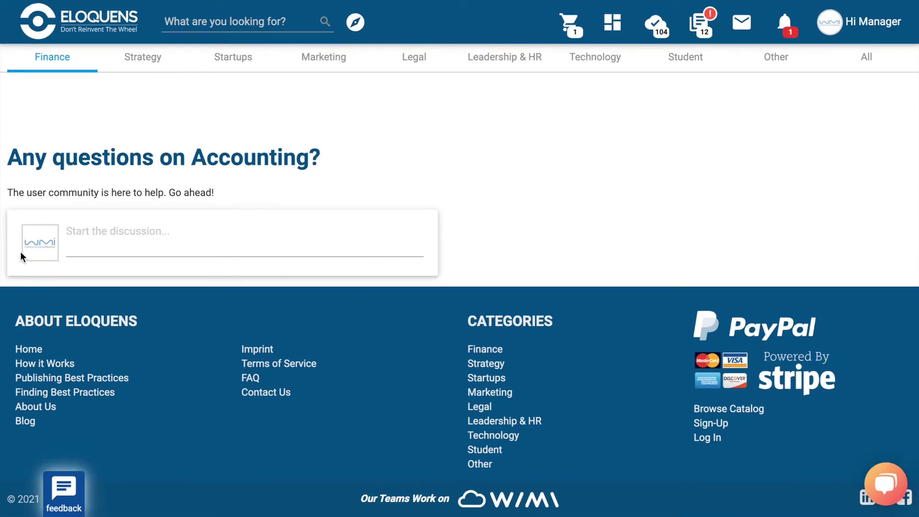
Draft 'help' in the Accounting discussion box without posting, then return to the top.
{"action": "left_click", "coordinate": [164, 237]}
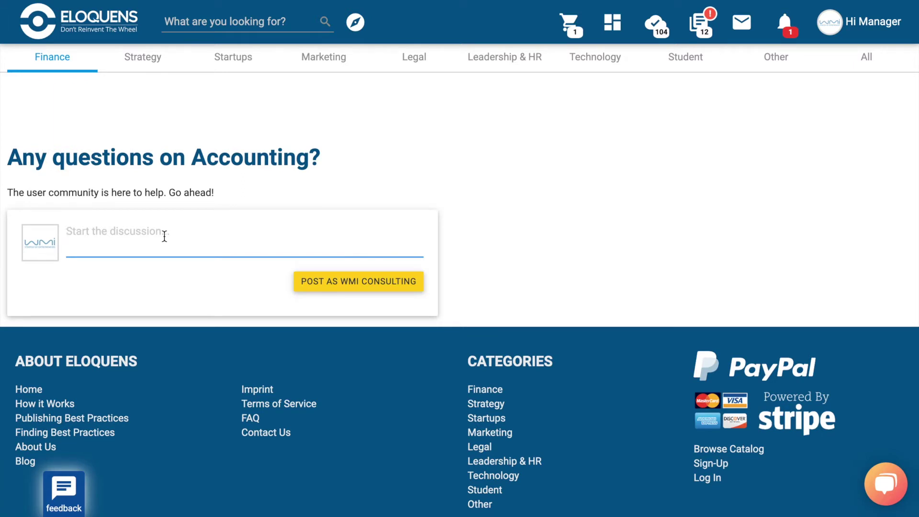
{"action": "type", "text": "help!"}
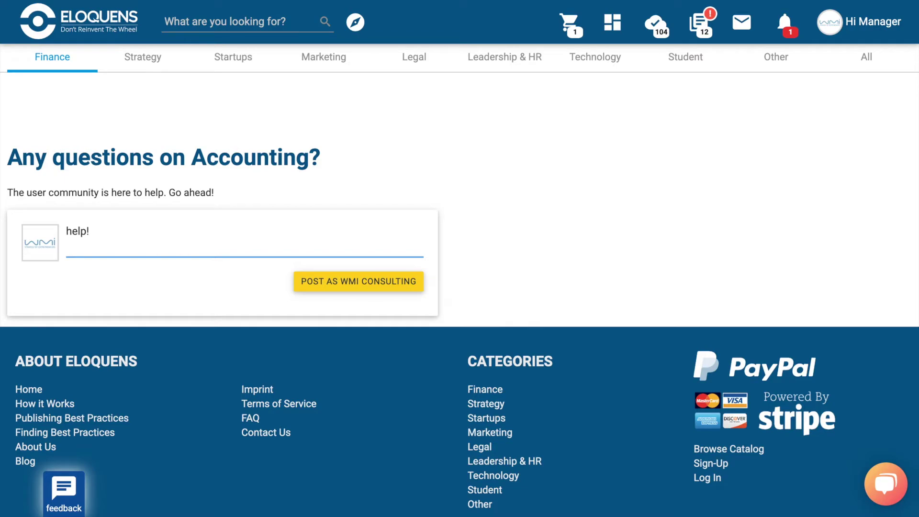
{"action": "scroll", "coordinate": [460, 294], "scroll_direction": "up", "scroll_amount": 15}
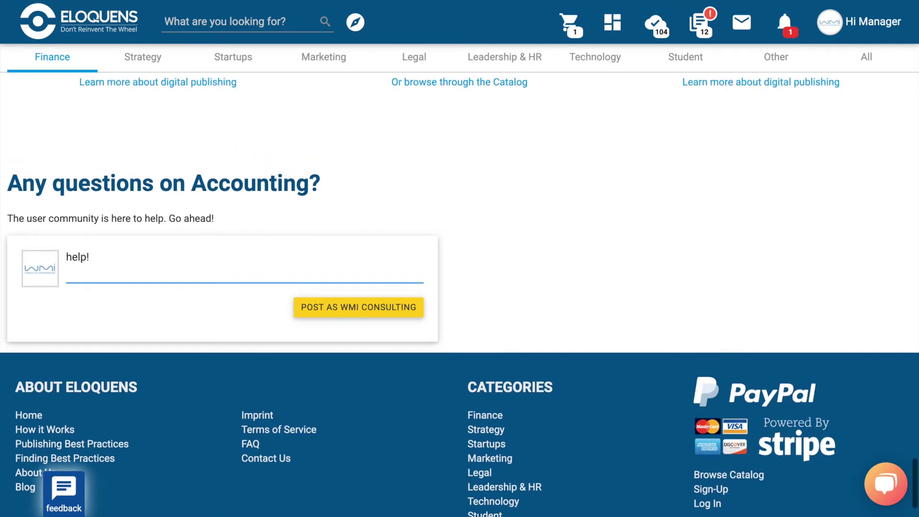
{"action": "scroll", "coordinate": [460, 295], "scroll_direction": "up", "scroll_amount": 10}
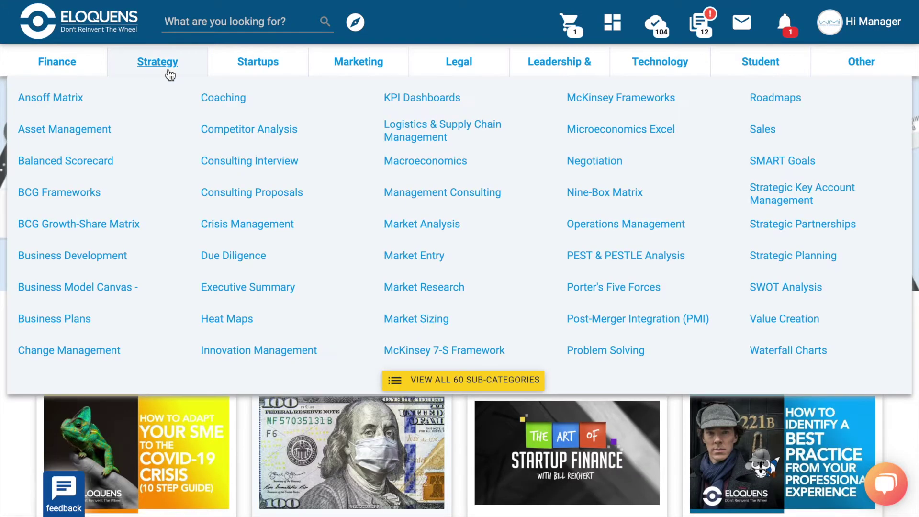
Look over the header category menus, then open My library with the saved best practices.
{"action": "mouse_move", "coordinate": [230, 70]}
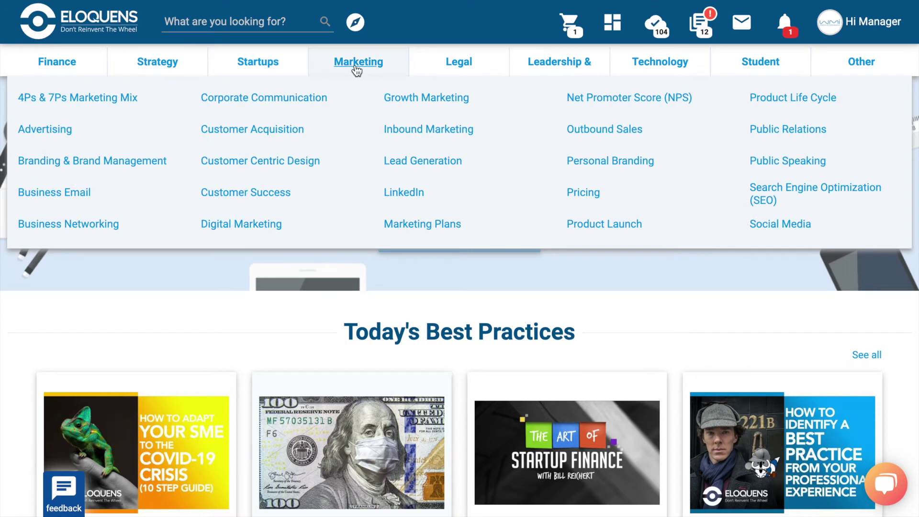
{"action": "mouse_move", "coordinate": [464, 63]}
{"action": "mouse_move", "coordinate": [553, 72]}
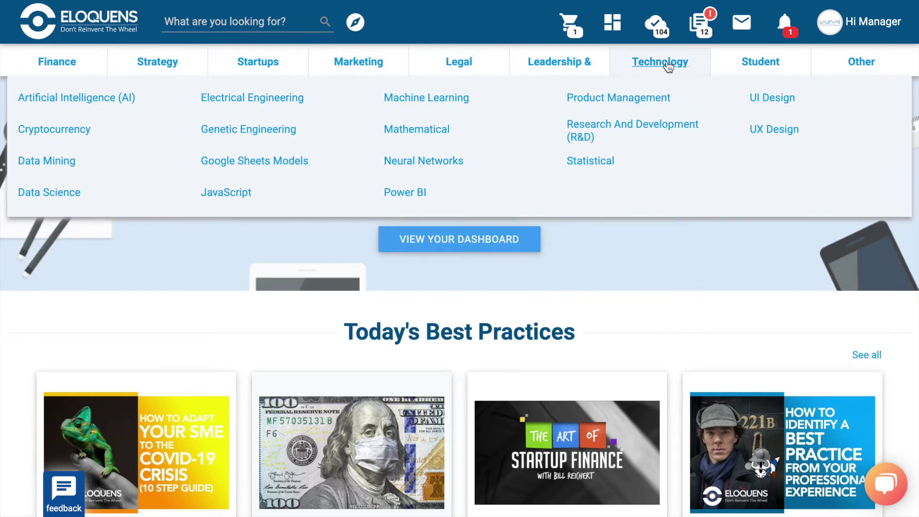
{"action": "mouse_move", "coordinate": [750, 70]}
{"action": "mouse_move", "coordinate": [851, 67]}
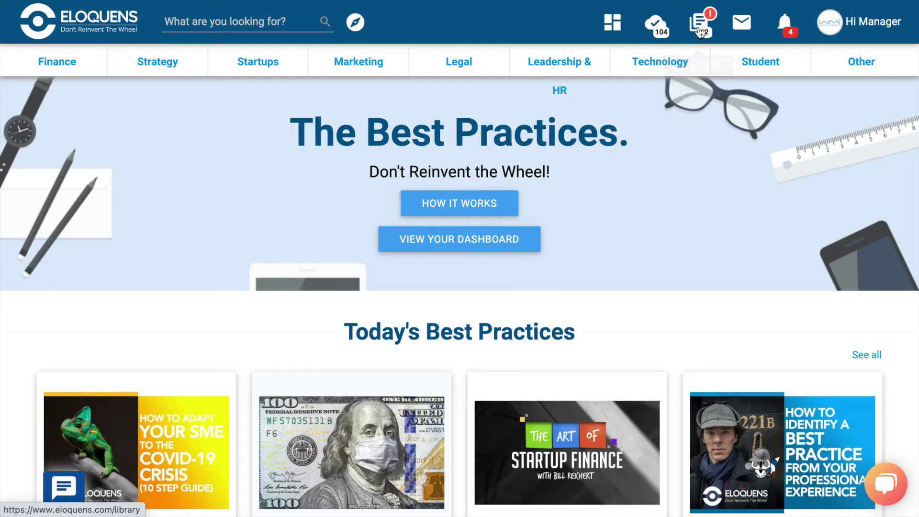
{"action": "left_click", "coordinate": [700, 31]}
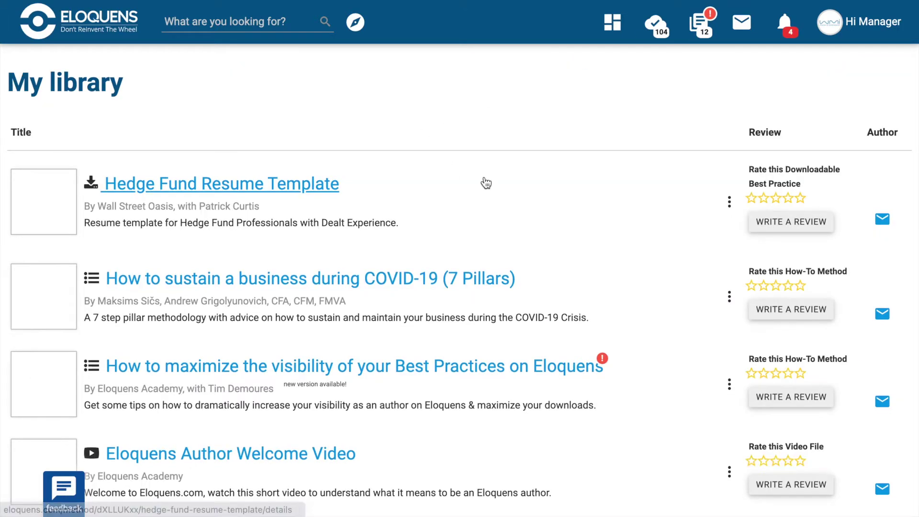
{"action": "scroll", "coordinate": [485, 177], "scroll_direction": "down", "scroll_amount": 3}
{"action": "scroll", "coordinate": [484, 181], "scroll_direction": "down", "scroll_amount": 3}
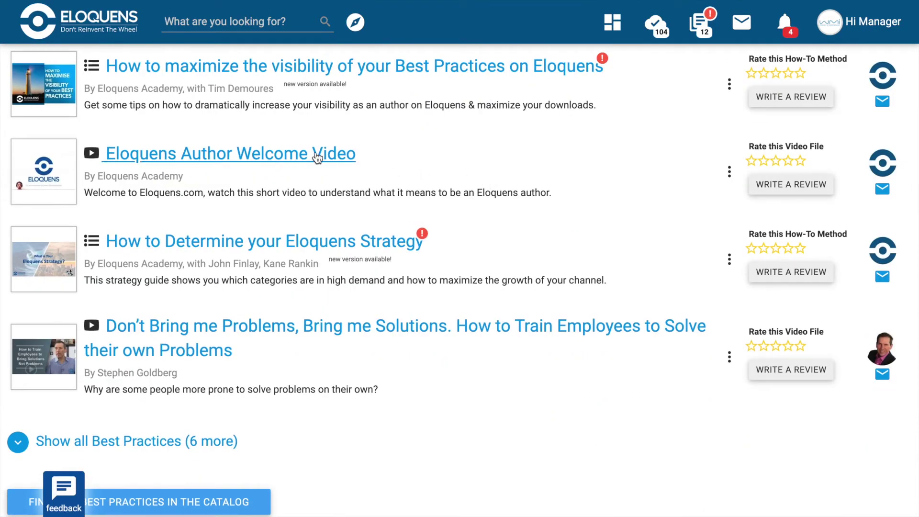
{"action": "scroll", "coordinate": [212, 160], "scroll_direction": "up", "scroll_amount": 6}
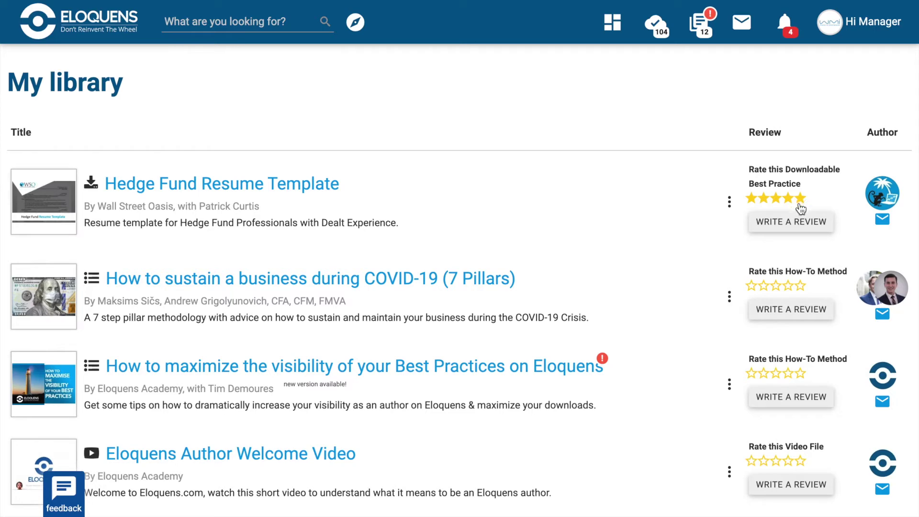
{"action": "left_click", "coordinate": [790, 224]}
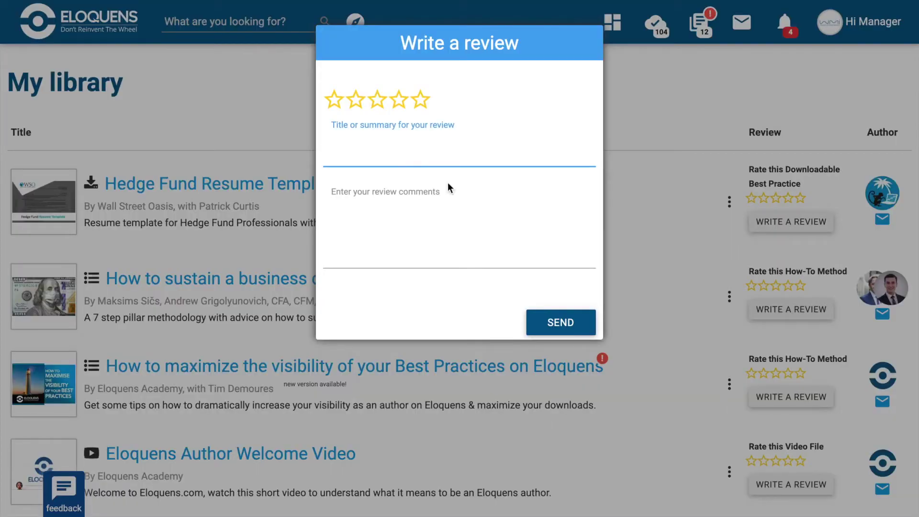
{"action": "type", "text": "Great!"}
{"action": "left_click", "coordinate": [323, 226]}
{"action": "type", "text": "I loved the Template's design feature because..."}
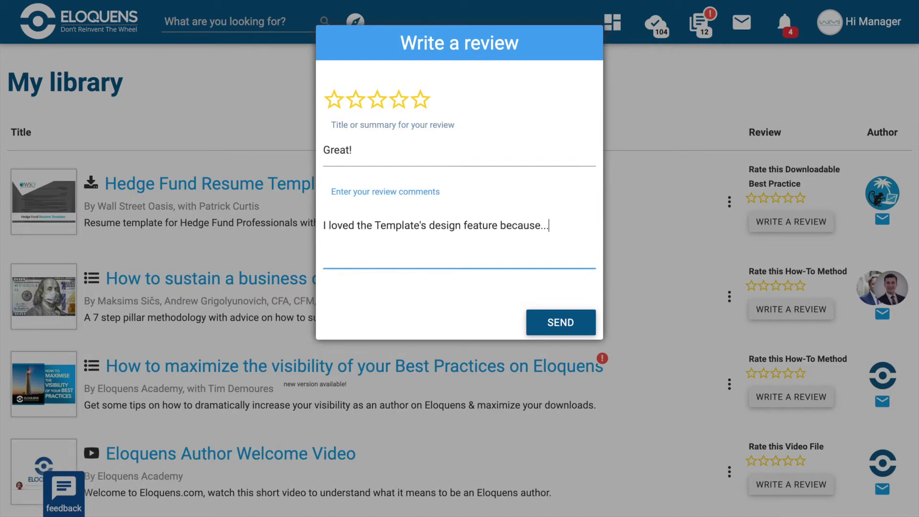
{"action": "left_click", "coordinate": [649, 204]}
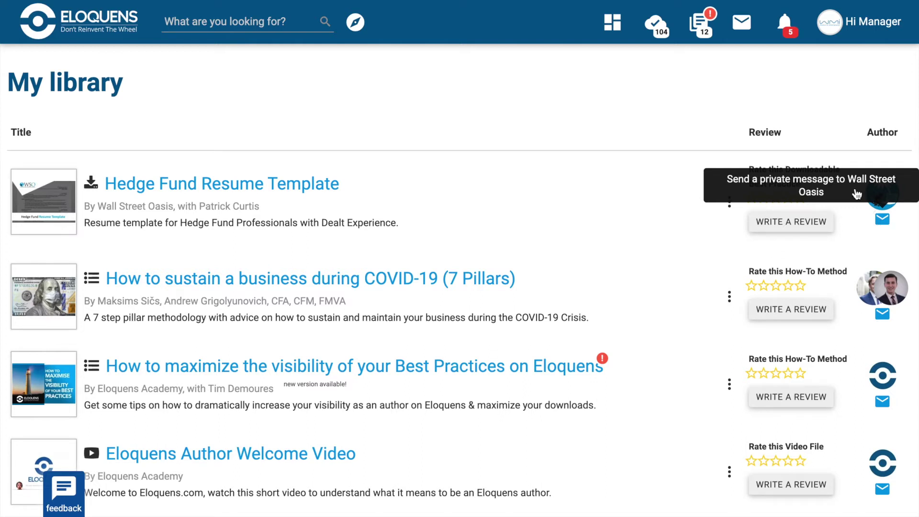
Start a new Downloadable Best Practice from the cloud icon's publishing page.
{"action": "left_click", "coordinate": [657, 22]}
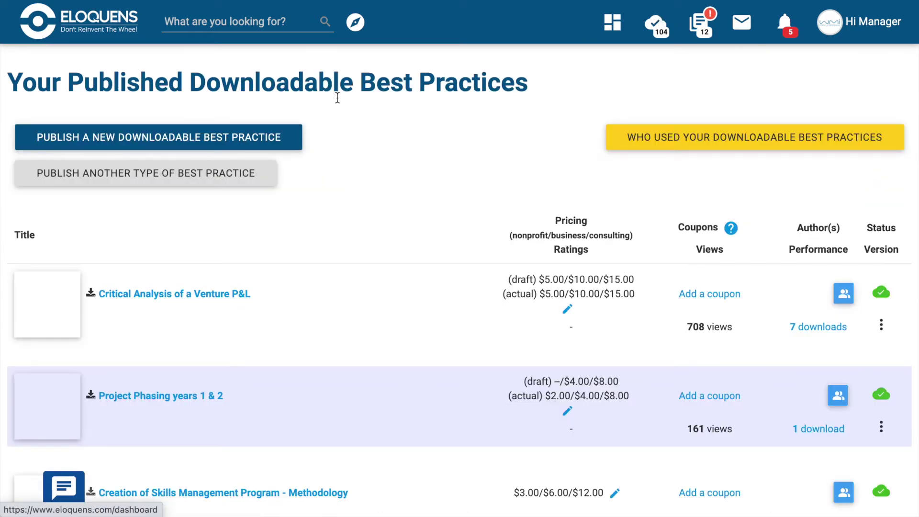
{"action": "left_click", "coordinate": [179, 139]}
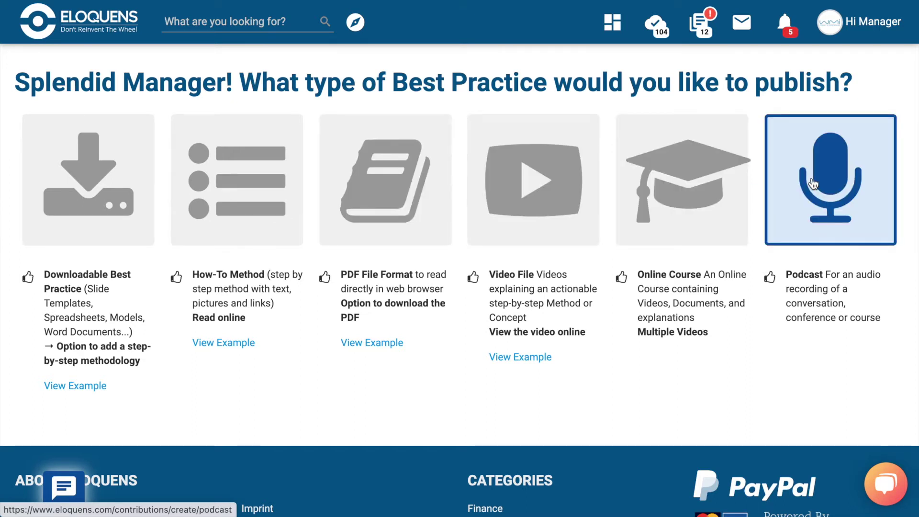
Create a Downloadable Best Practice titled 'The 101 on How to Publish a Best Practice on Eloquens' as a draft.
{"action": "left_click", "coordinate": [82, 190]}
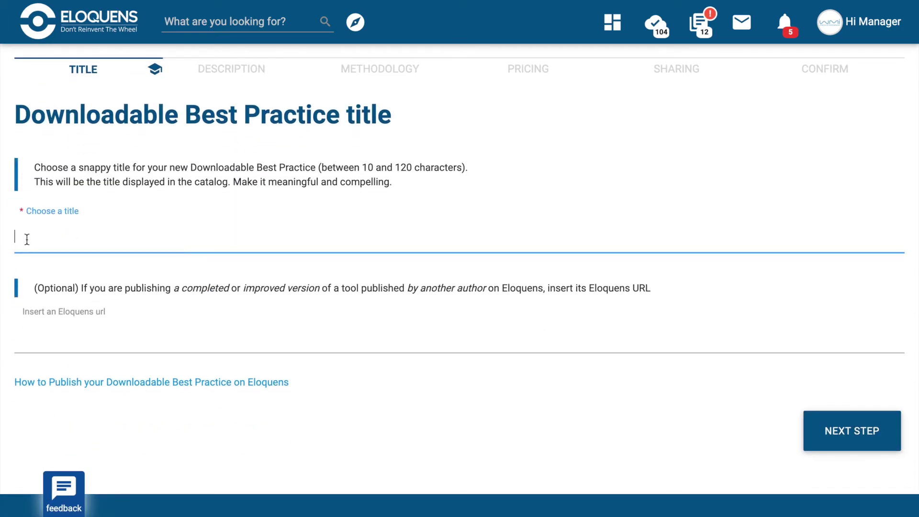
{"action": "type", "text": "The 101 on How to Publish a Best Practice on Eloquens"}
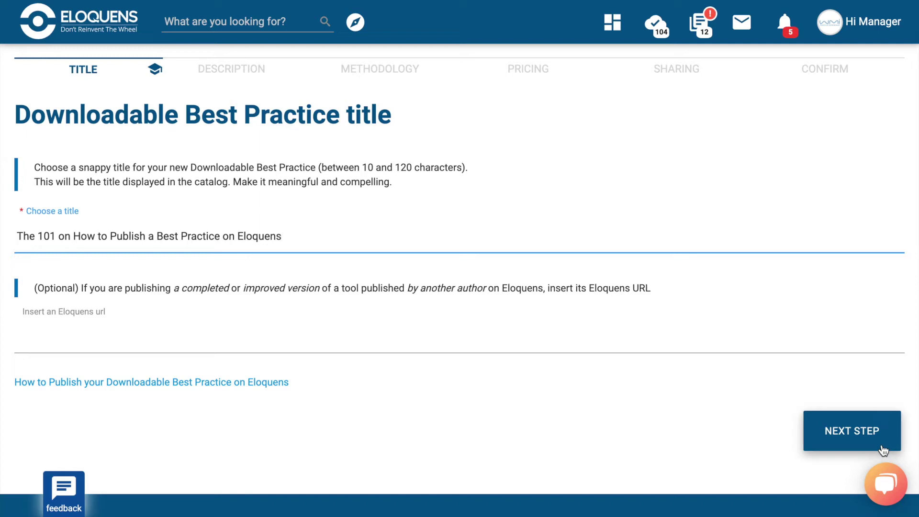
{"action": "left_click", "coordinate": [822, 448]}
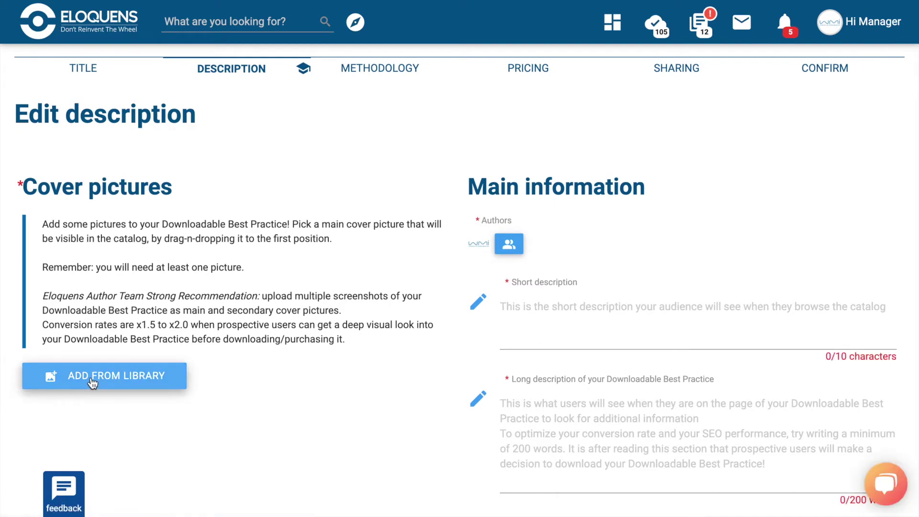
Enter the short description 'How to publish a best practice on Elouquens, a quick and easy guide!'.
{"action": "left_click", "coordinate": [516, 310]}
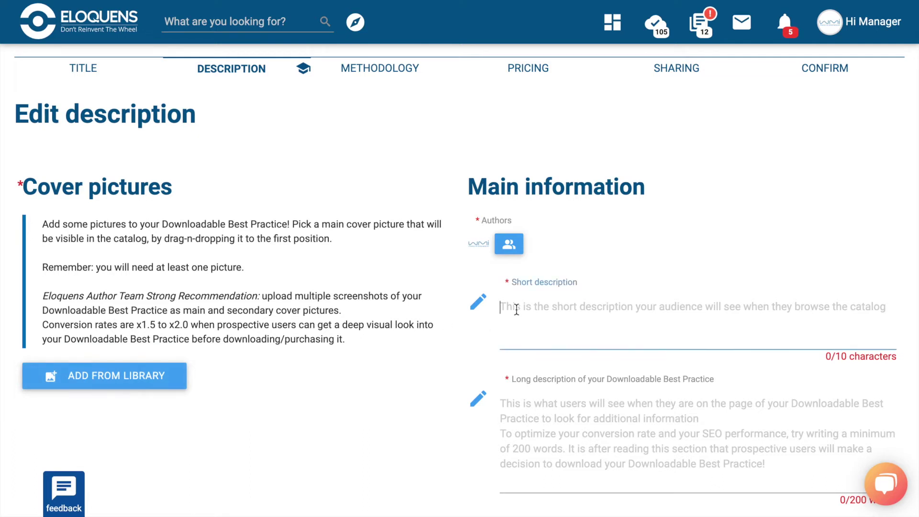
{"action": "type", "text": "How to publ"}
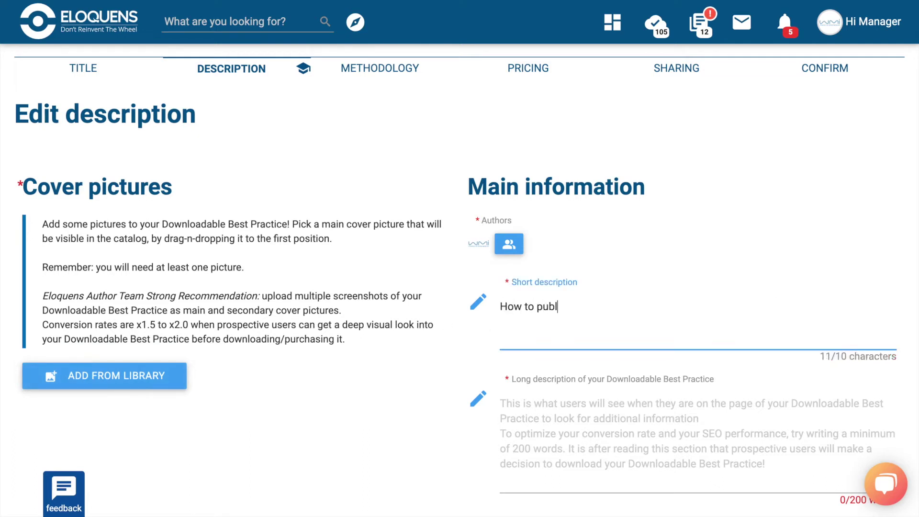
{"action": "type", "text": "ish a best practice on El"}
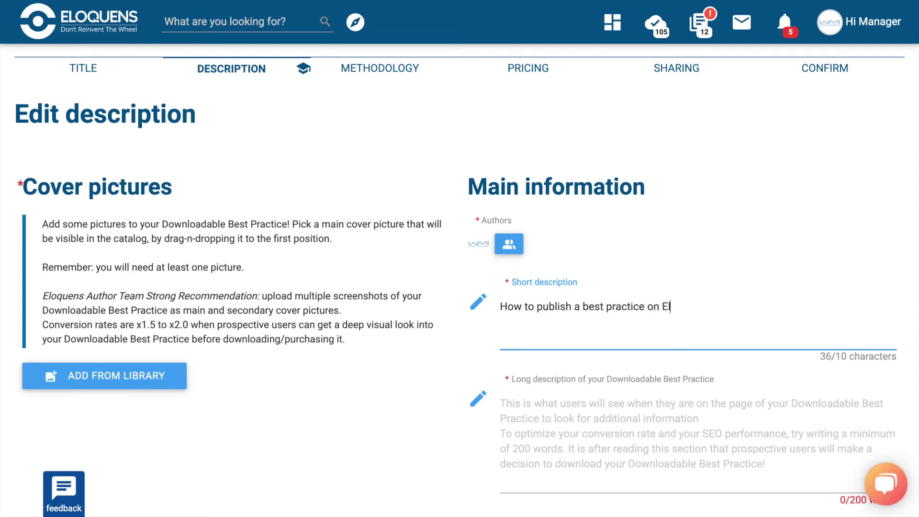
{"action": "type", "text": "ouquens, a quic"}
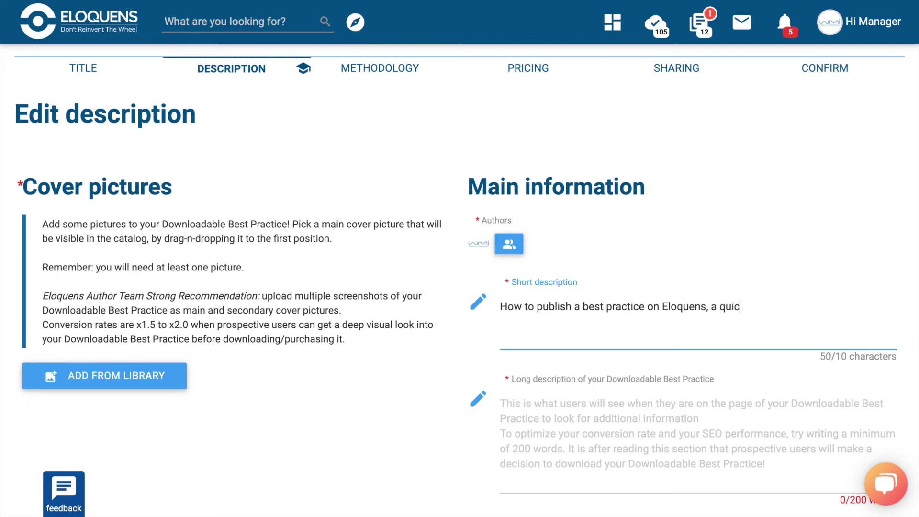
{"action": "type", "text": "k and easy guide!"}
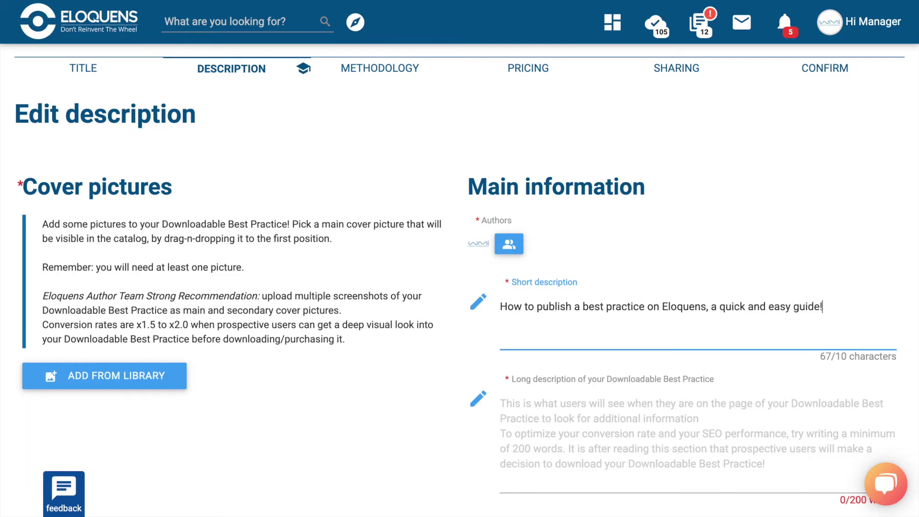
{"action": "scroll", "coordinate": [591, 343], "scroll_direction": "down", "scroll_amount": 3}
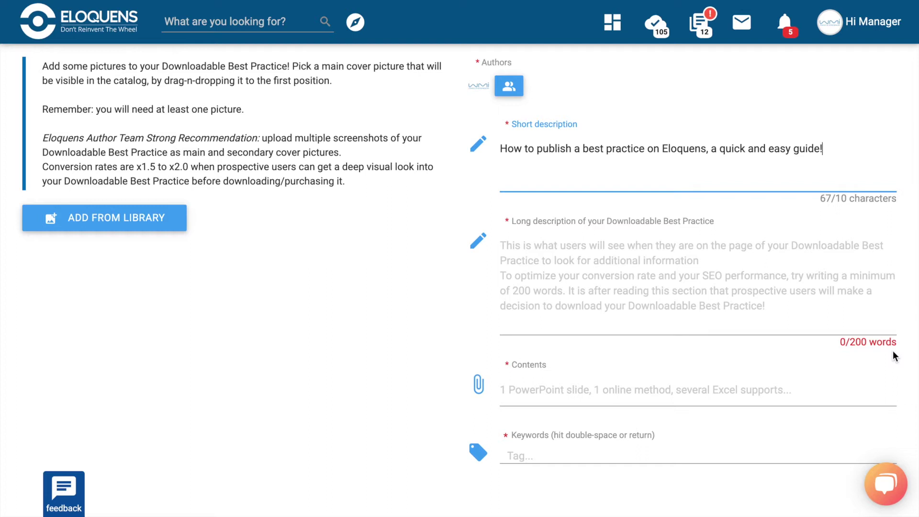
{"action": "scroll", "coordinate": [893, 351], "scroll_direction": "down", "scroll_amount": 3}
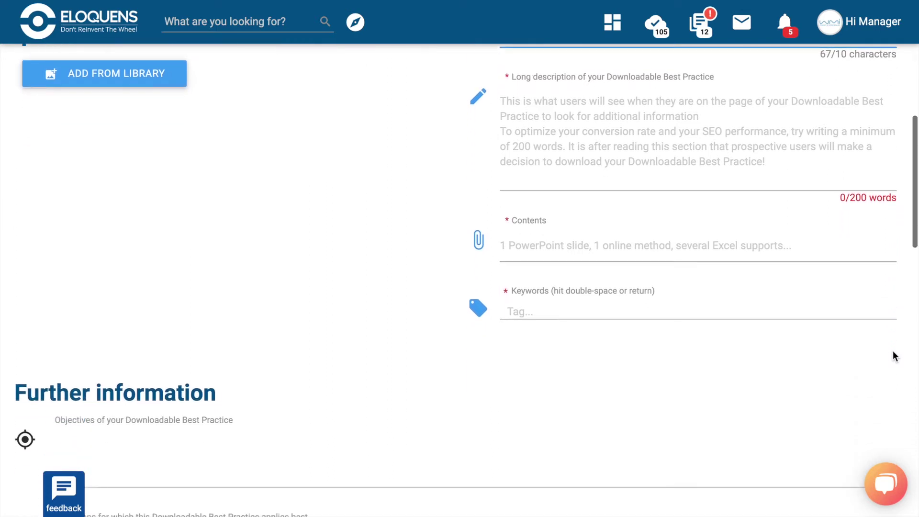
Set Contents to 1 Excel Template and add the keyword tag 'Best Practice'.
{"action": "left_click", "coordinate": [541, 248]}
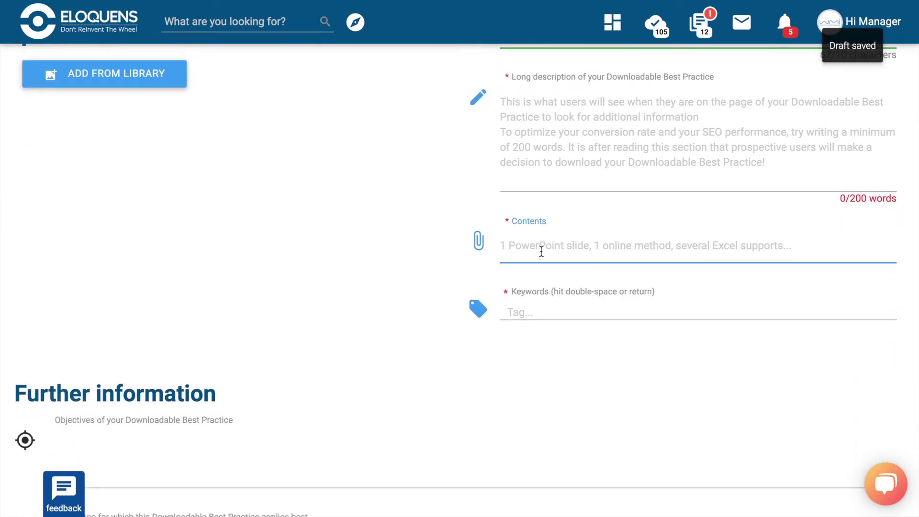
{"action": "type", "text": "1"}
{"action": "left_click", "coordinate": [539, 283]}
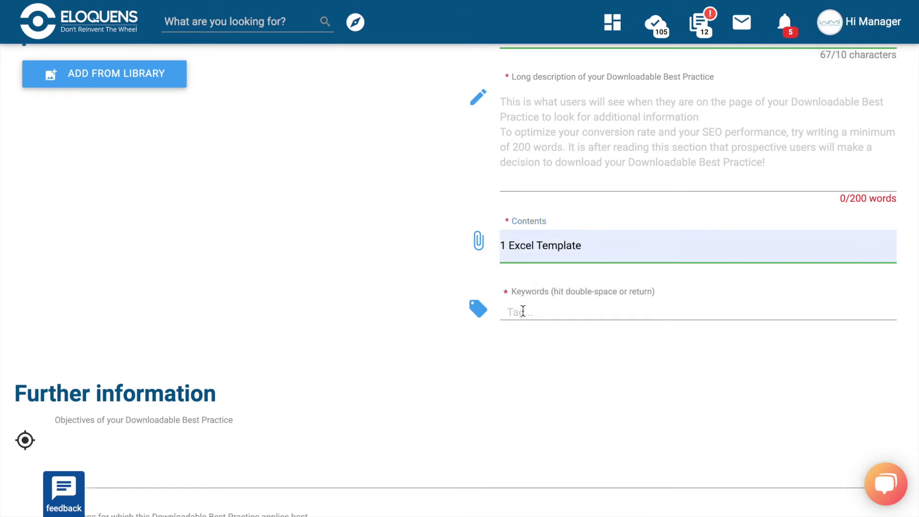
{"action": "type", "text": "Best Practice"}
{"action": "key", "text": "Return"}
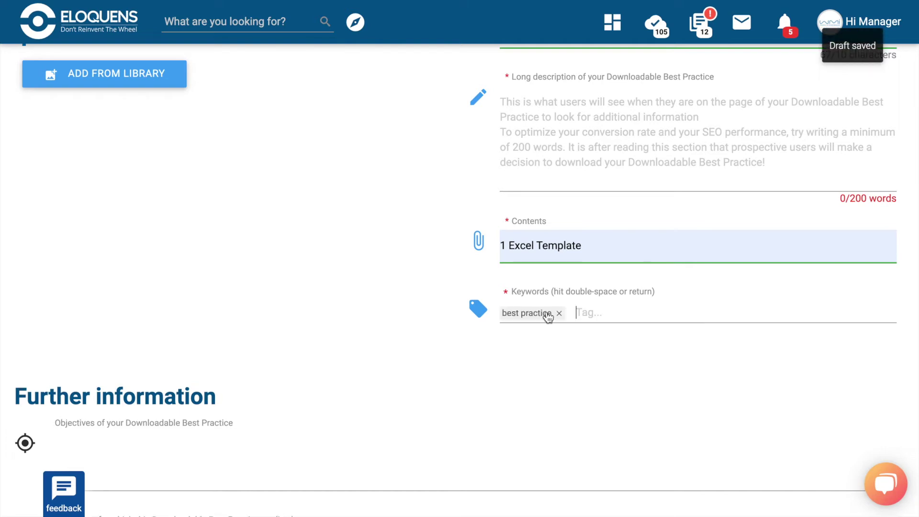
{"action": "scroll", "coordinate": [455, 382], "scroll_direction": "down", "scroll_amount": 6}
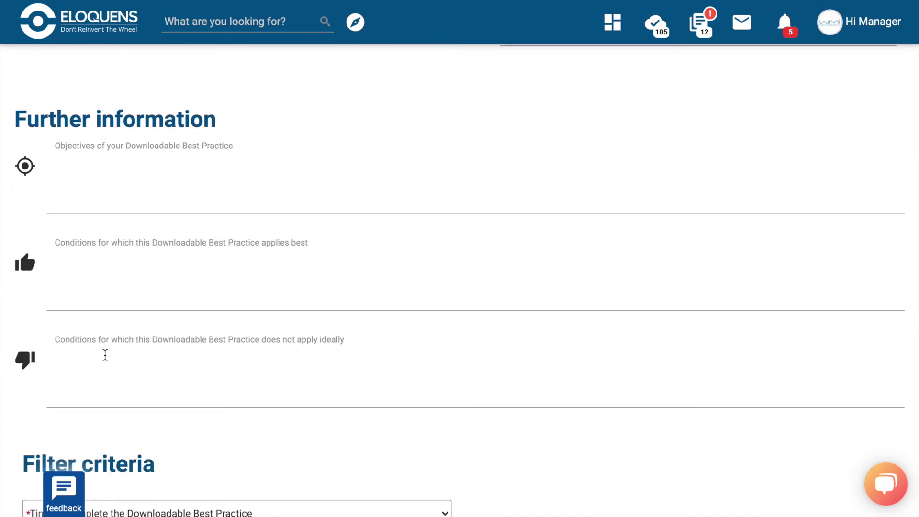
{"action": "scroll", "coordinate": [300, 393], "scroll_direction": "down", "scroll_amount": 7}
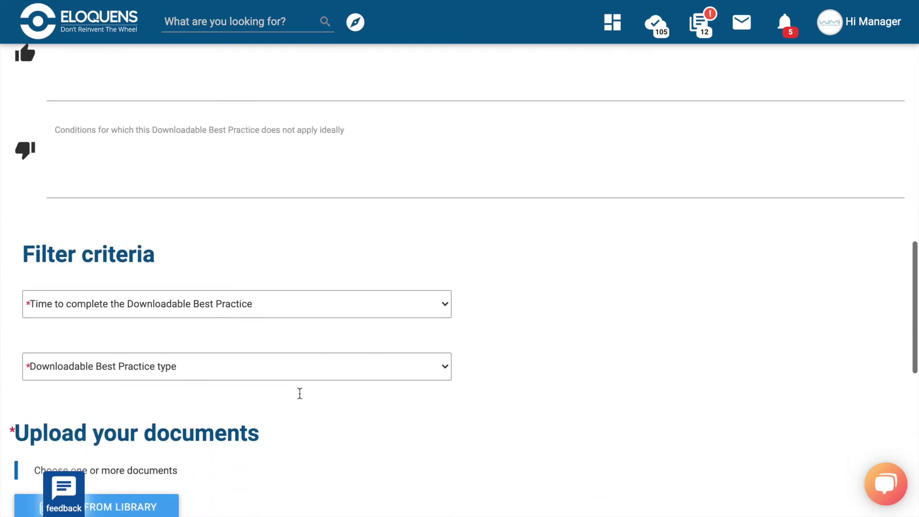
{"action": "left_click", "coordinate": [132, 375]}
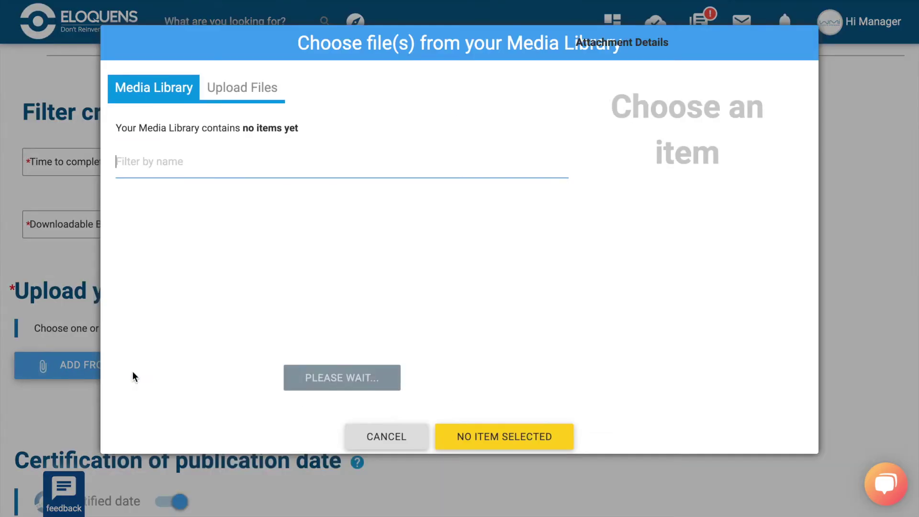
{"action": "left_click", "coordinate": [387, 474]}
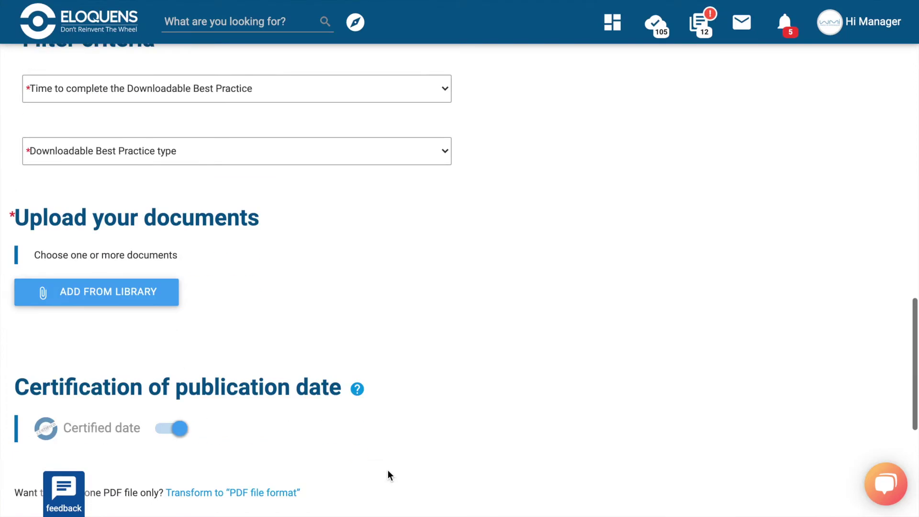
{"action": "scroll", "coordinate": [388, 471], "scroll_direction": "down", "scroll_amount": 4}
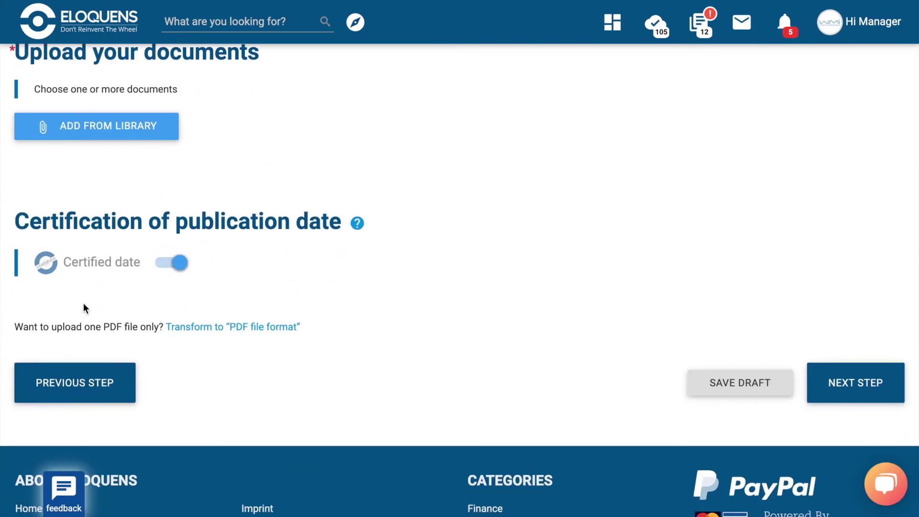
{"action": "left_click", "coordinate": [171, 263]}
{"action": "left_click", "coordinate": [159, 266]}
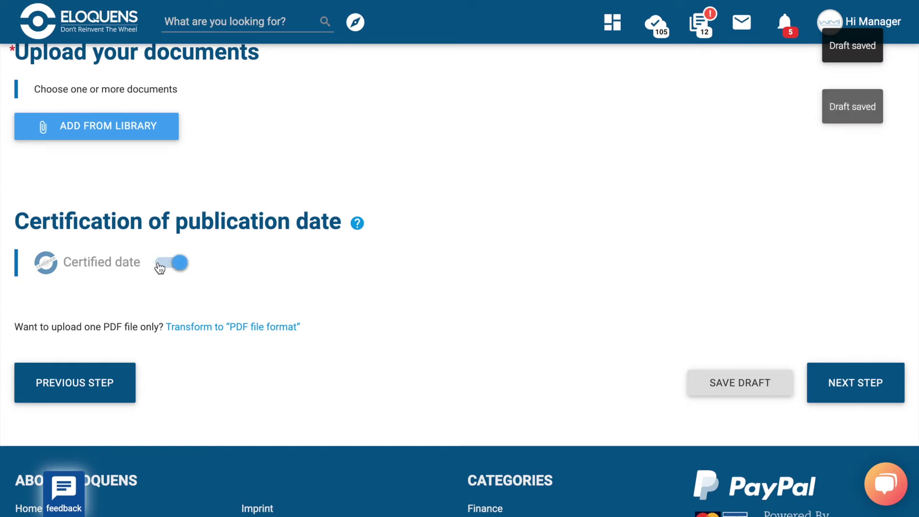
{"action": "mouse_move", "coordinate": [359, 224]}
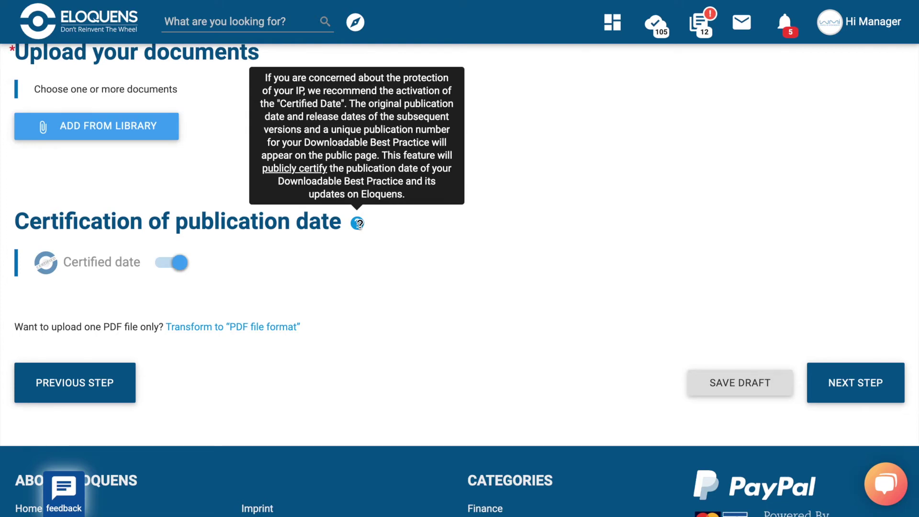
Pass the methodology step with 'Add a methodology?' left off and reach Pricing.
{"action": "left_click", "coordinate": [829, 380]}
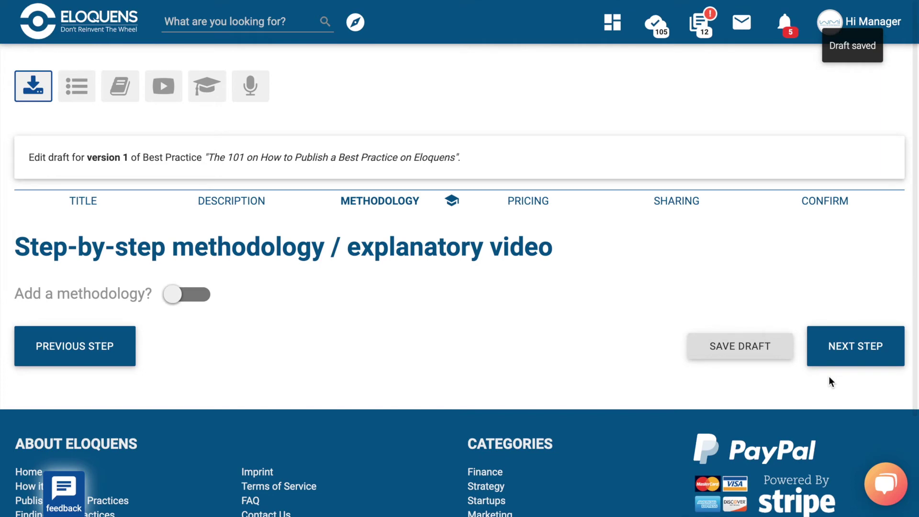
{"action": "left_click", "coordinate": [172, 294]}
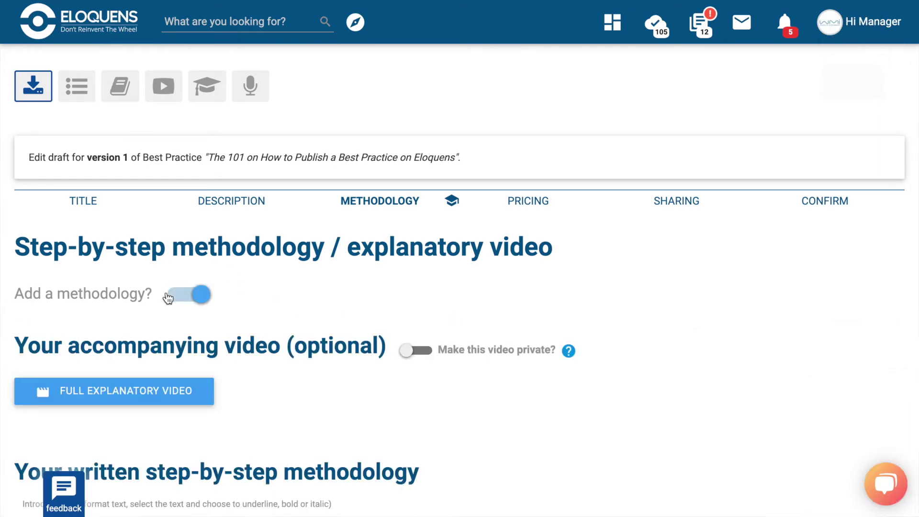
{"action": "left_click", "coordinate": [206, 299]}
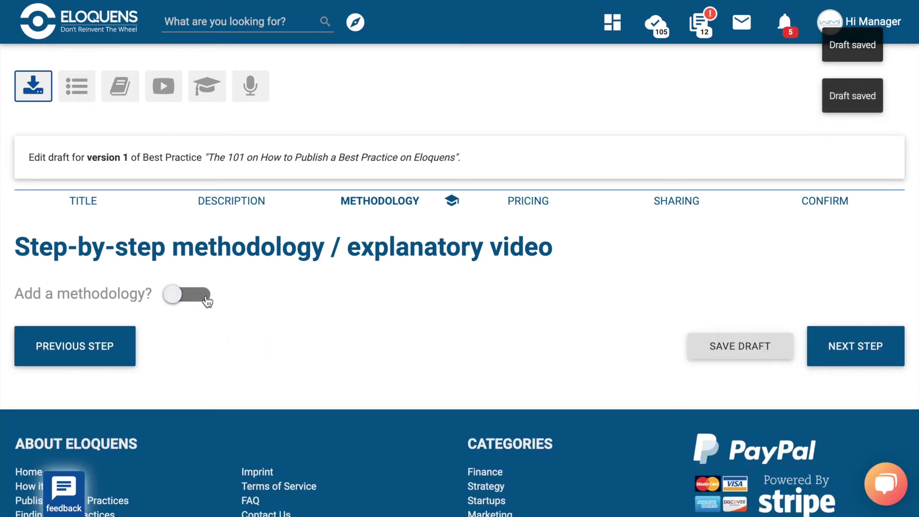
{"action": "left_click", "coordinate": [837, 351]}
{"action": "scroll", "coordinate": [837, 353], "scroll_direction": "down", "scroll_amount": 3}
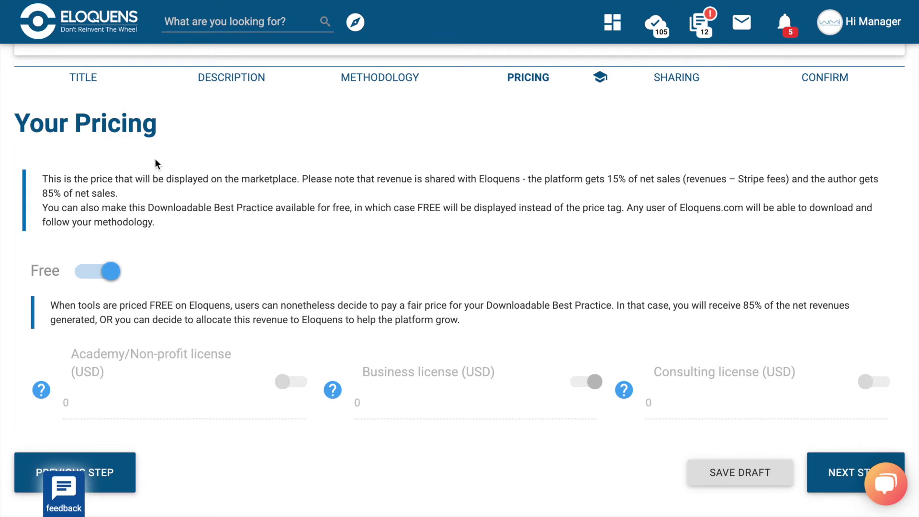
Switch Free off and enable the Academy/Non-profit and Consulting license prices.
{"action": "left_click", "coordinate": [110, 274]}
{"action": "scroll", "coordinate": [246, 303], "scroll_direction": "down", "scroll_amount": 2}
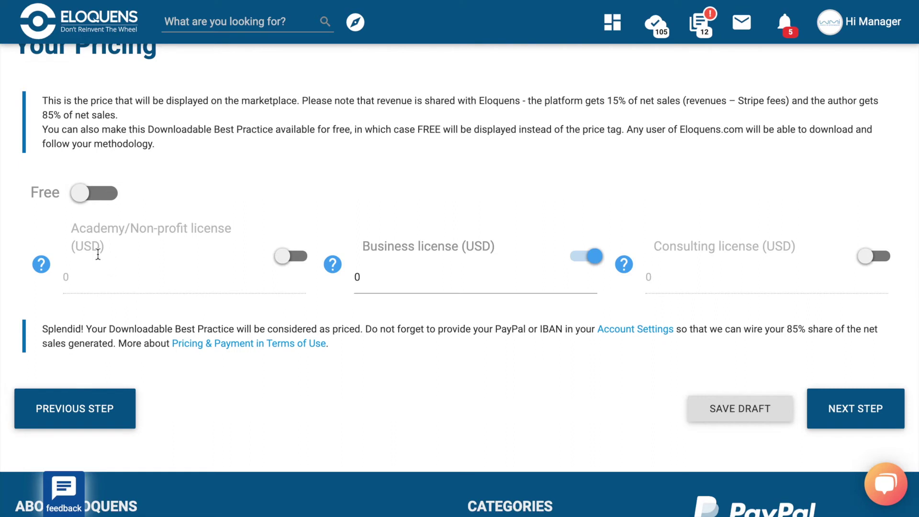
{"action": "left_click", "coordinate": [284, 261]}
{"action": "left_click", "coordinate": [866, 257]}
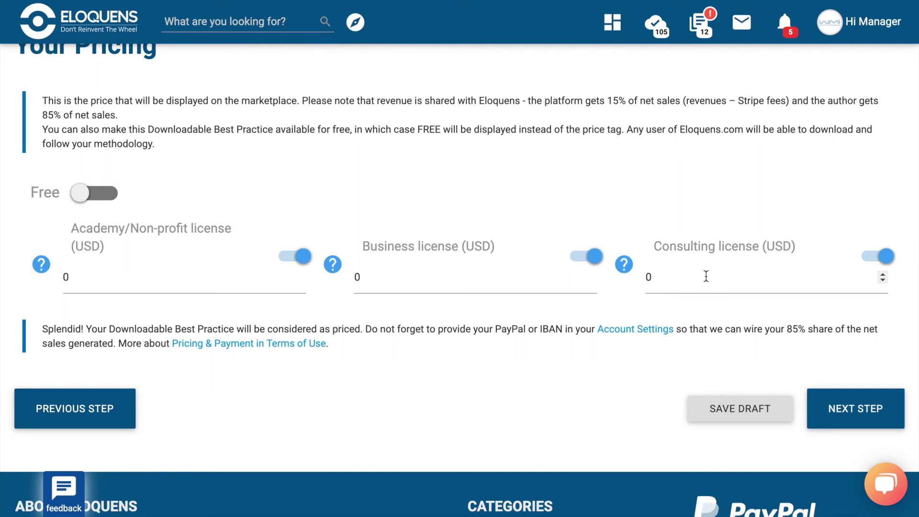
Set the Academy/Non-profit, Business and Consulting prices to 5, 10 and 20 USD.
{"action": "left_click", "coordinate": [137, 277]}
{"action": "key", "text": "BackSpace"}
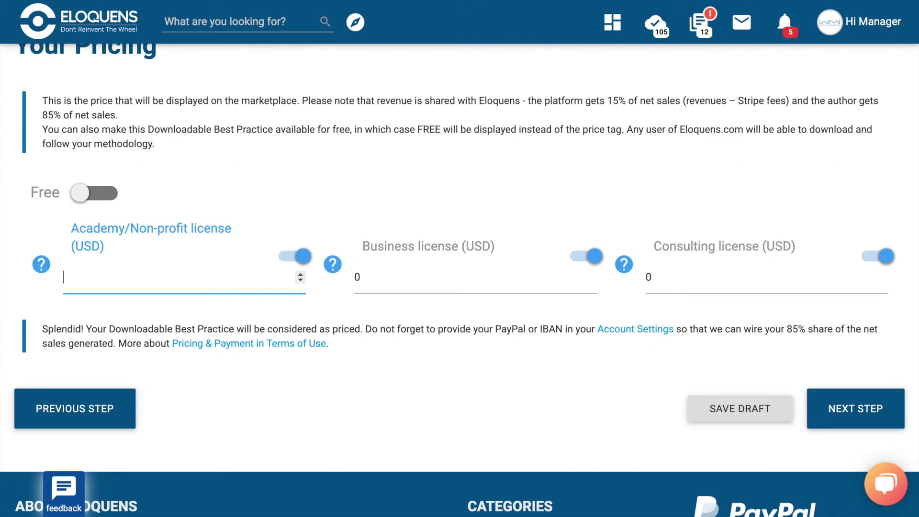
{"action": "type", "text": "5"}
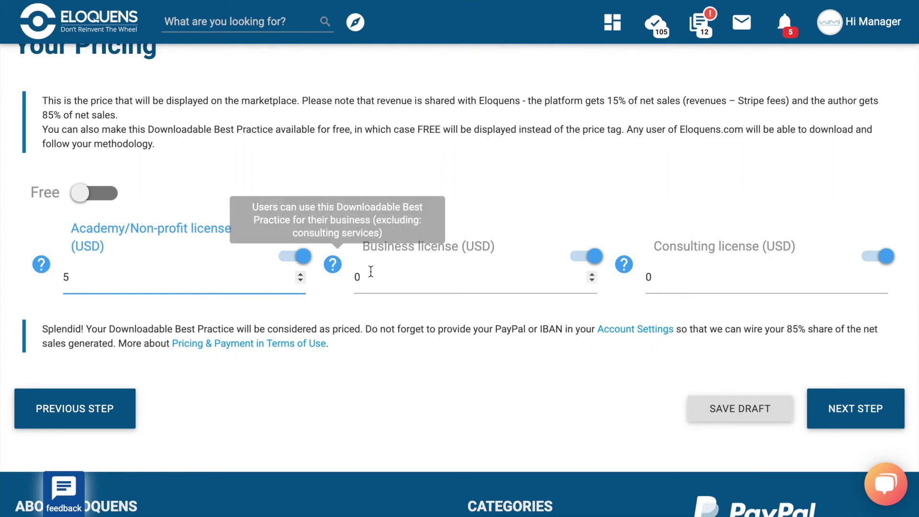
{"action": "left_click", "coordinate": [369, 278]}
{"action": "key", "text": "BackSpace"}
{"action": "type", "text": "10"}
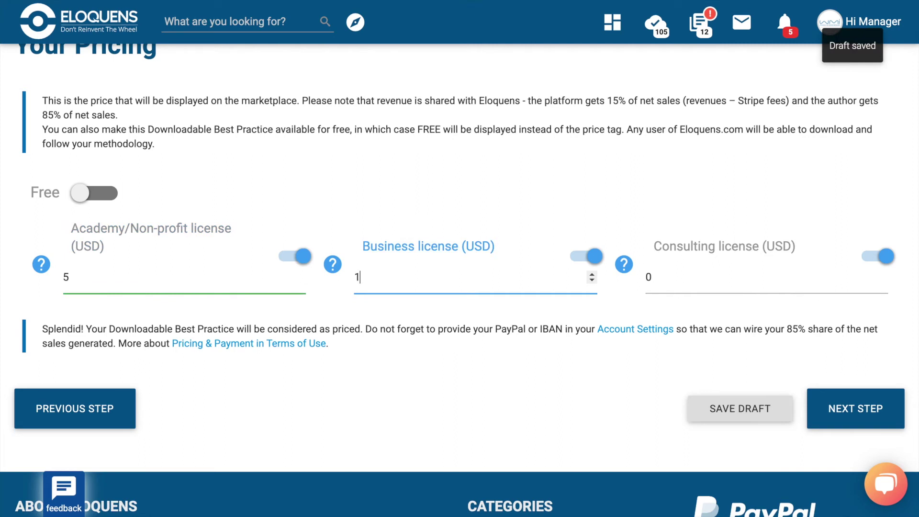
{"action": "left_click", "coordinate": [715, 276]}
{"action": "key", "text": "BackSpace"}
{"action": "type", "text": "20"}
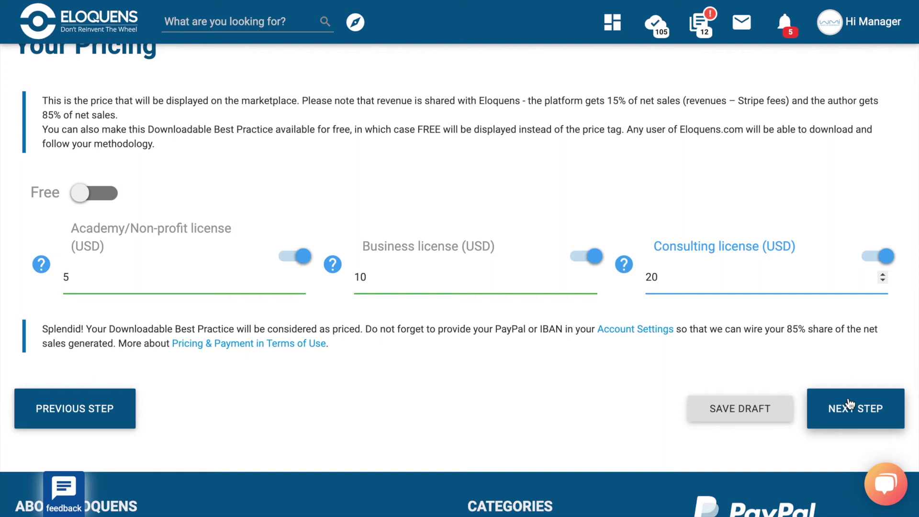
Advance to Social Sharing, keeping Your Followers notification switched off.
{"action": "left_click", "coordinate": [850, 405]}
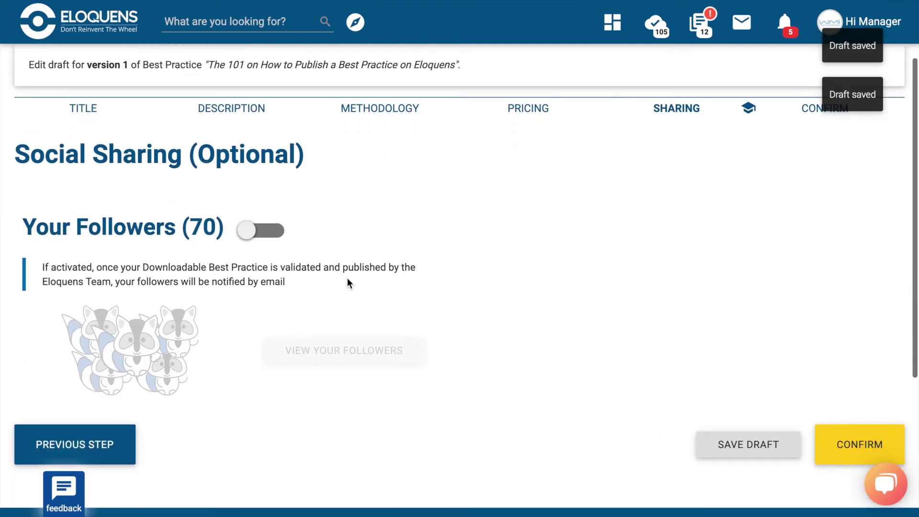
{"action": "left_click", "coordinate": [250, 234]}
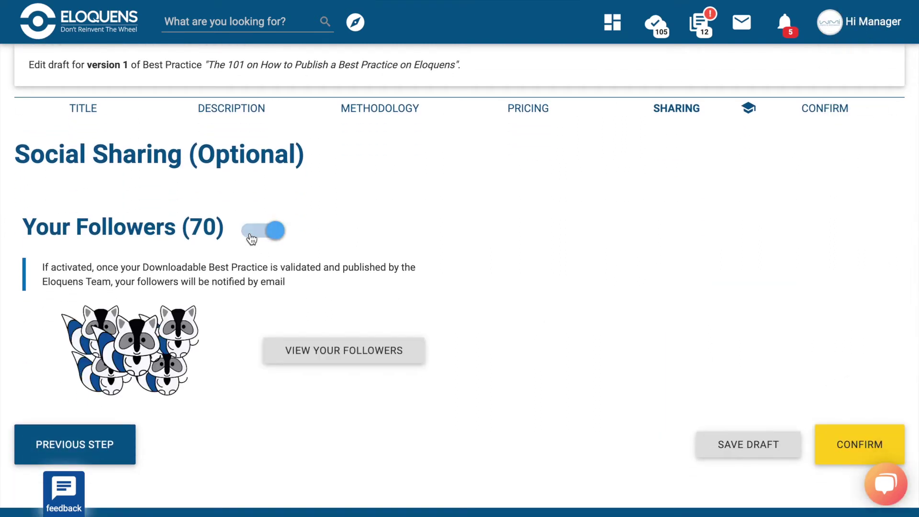
{"action": "left_click", "coordinate": [280, 241]}
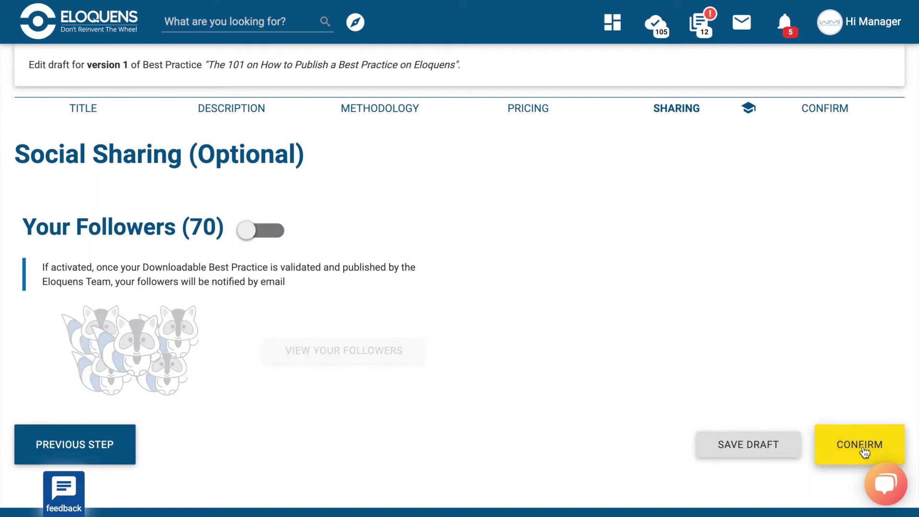
{"action": "scroll", "coordinate": [847, 458], "scroll_direction": "down", "scroll_amount": 1}
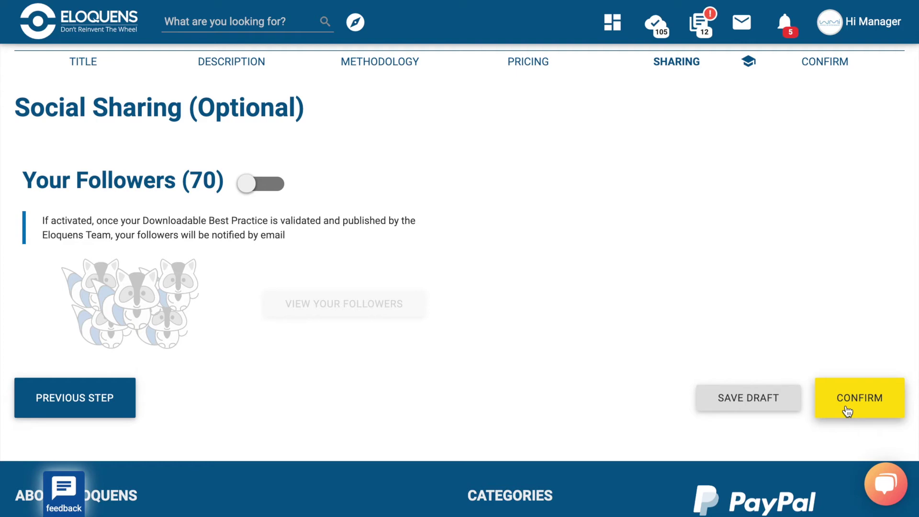
{"action": "scroll", "coordinate": [847, 411], "scroll_direction": "up", "scroll_amount": 1}
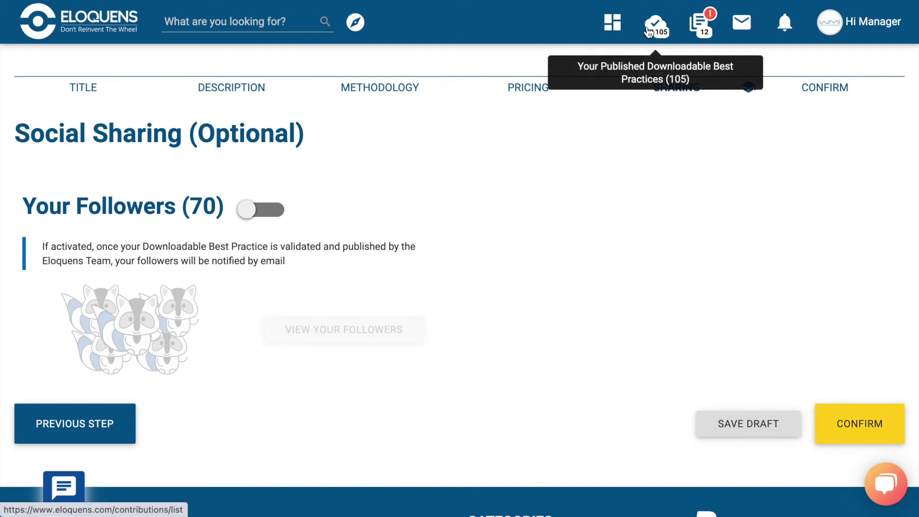
Leave the draft page and browse Your Published Downloadable Best Practices list.
{"action": "left_click", "coordinate": [662, 33]}
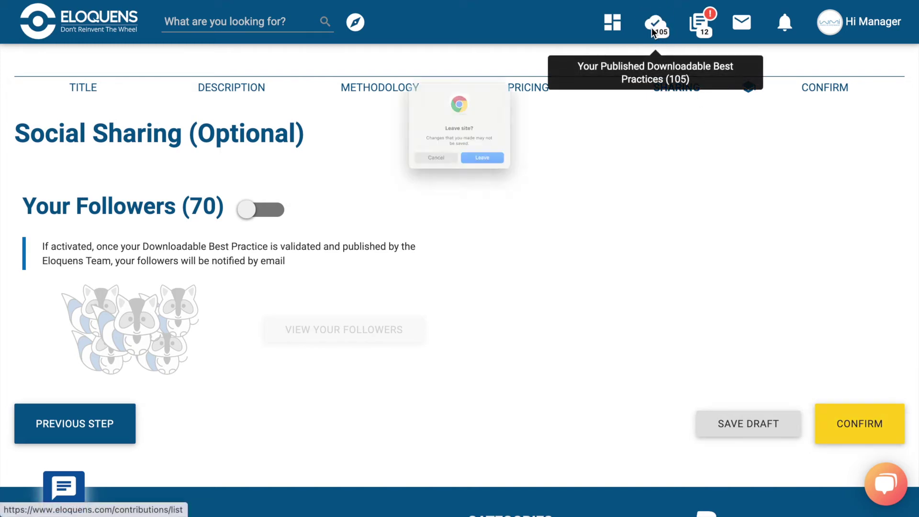
{"action": "left_click", "coordinate": [510, 175]}
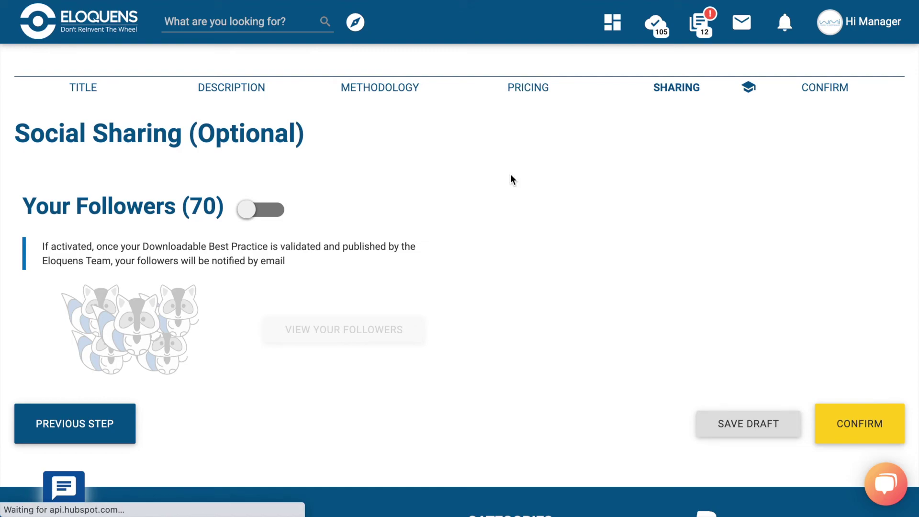
{"action": "scroll", "coordinate": [354, 343], "scroll_direction": "down", "scroll_amount": 5}
{"action": "scroll", "coordinate": [355, 343], "scroll_direction": "down", "scroll_amount": 4}
{"action": "scroll", "coordinate": [354, 343], "scroll_direction": "up", "scroll_amount": 8}
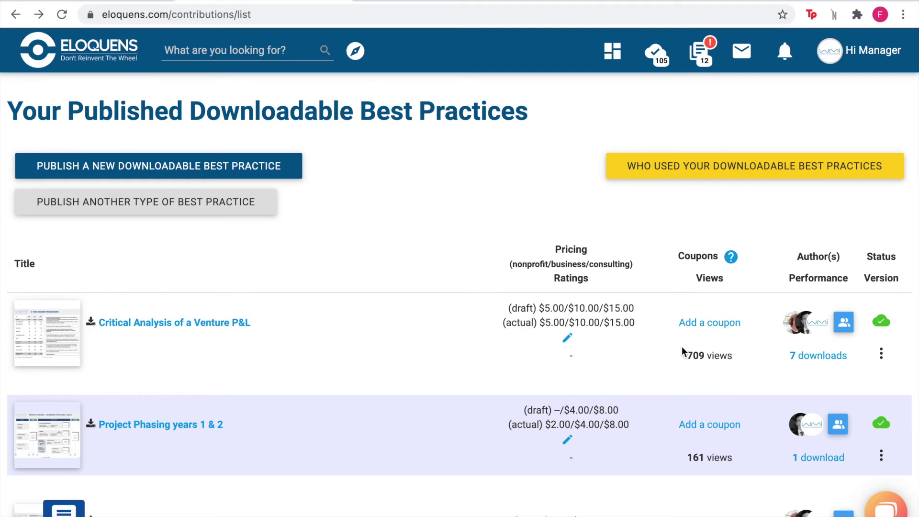
{"action": "left_click", "coordinate": [817, 360]}
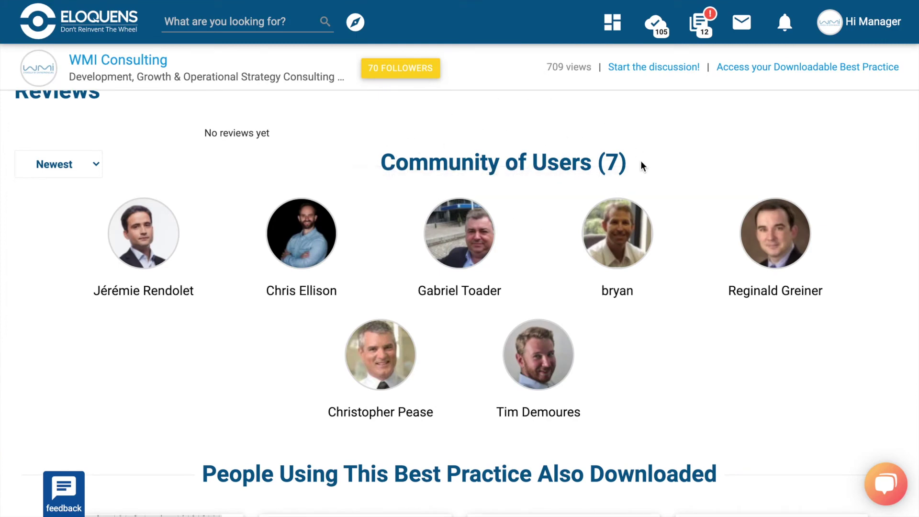
{"action": "left_click", "coordinate": [542, 355]}
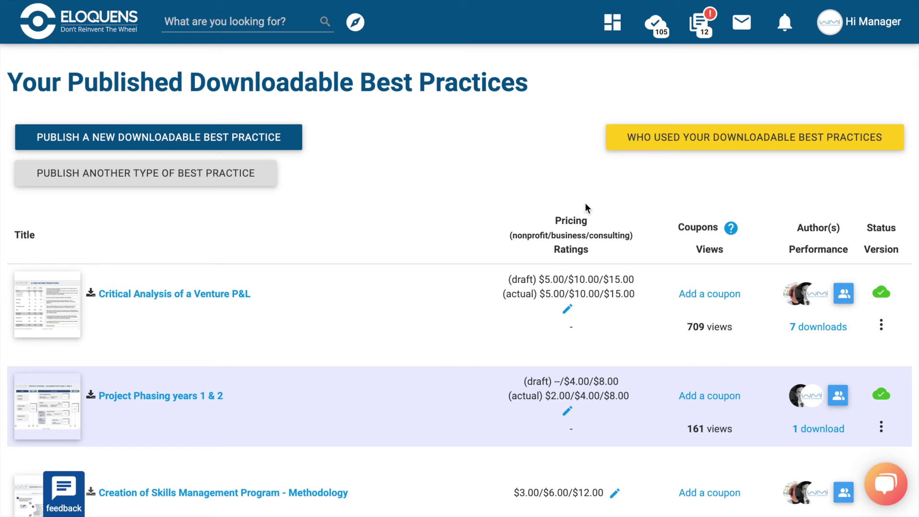
Save a 'Coupon code' coupon for Critical Analysis of a Venture P&L: 25% off, 27/10/2021–28/10/2021.
{"action": "left_click", "coordinate": [706, 296]}
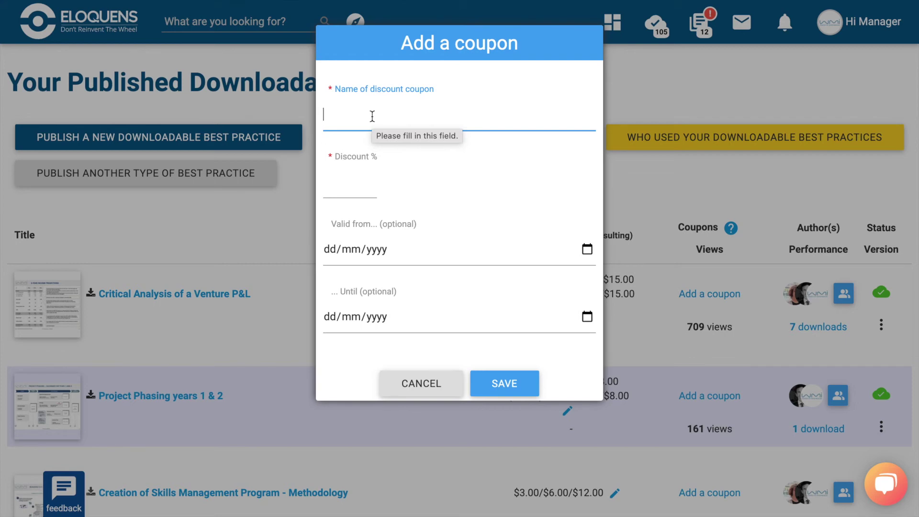
{"action": "type", "text": "Coupon code"}
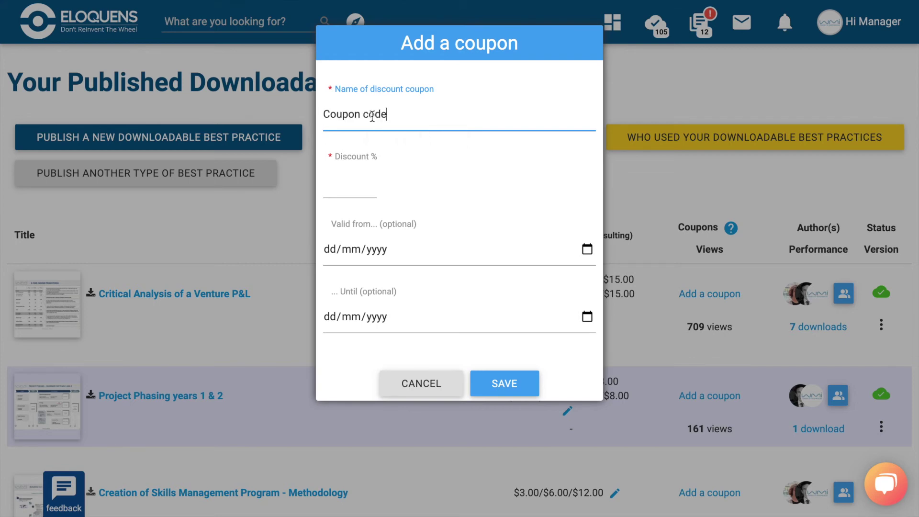
{"action": "left_click", "coordinate": [353, 183]}
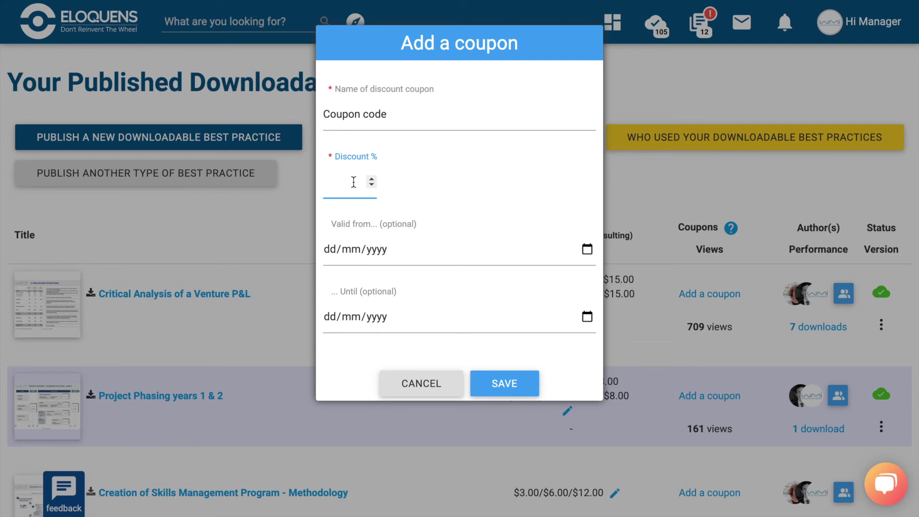
{"action": "type", "text": "25"}
{"action": "left_click", "coordinate": [373, 248]}
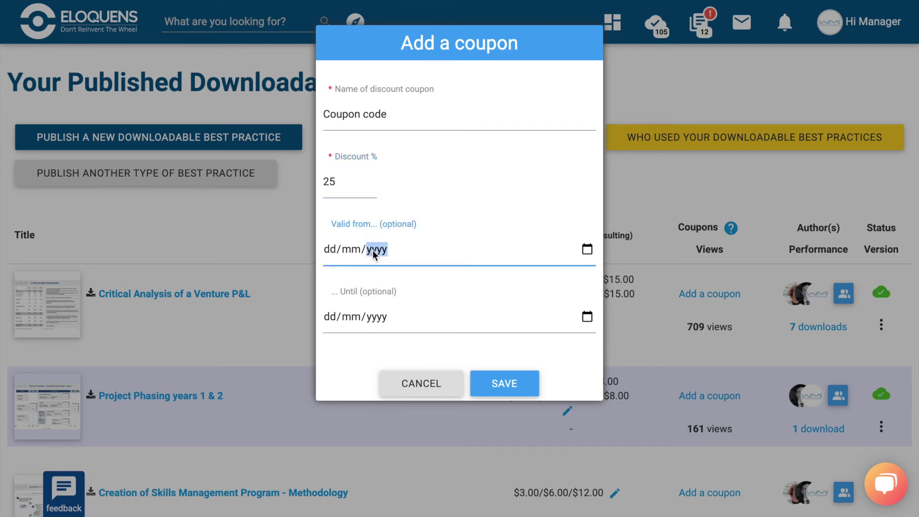
{"action": "left_click", "coordinate": [592, 250]}
{"action": "left_click", "coordinate": [378, 408]}
{"action": "left_click", "coordinate": [587, 316]}
{"action": "left_click", "coordinate": [402, 245]}
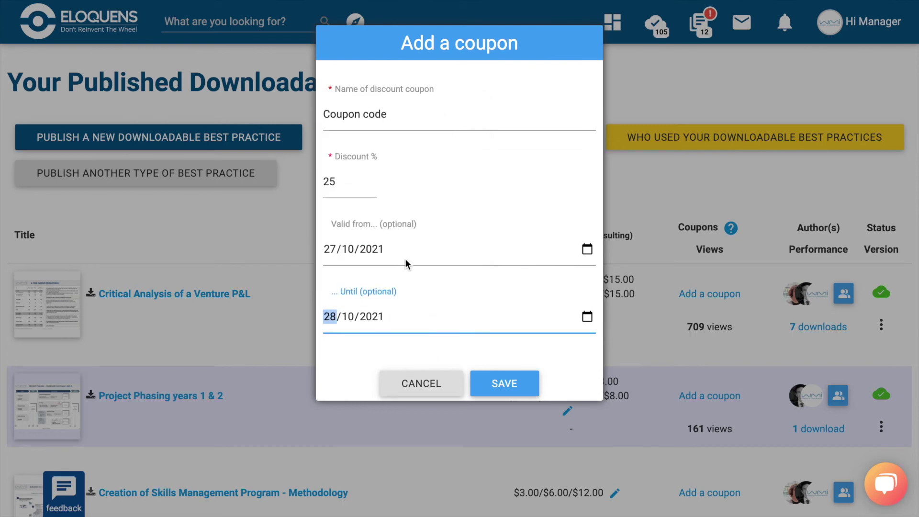
{"action": "left_click", "coordinate": [502, 394]}
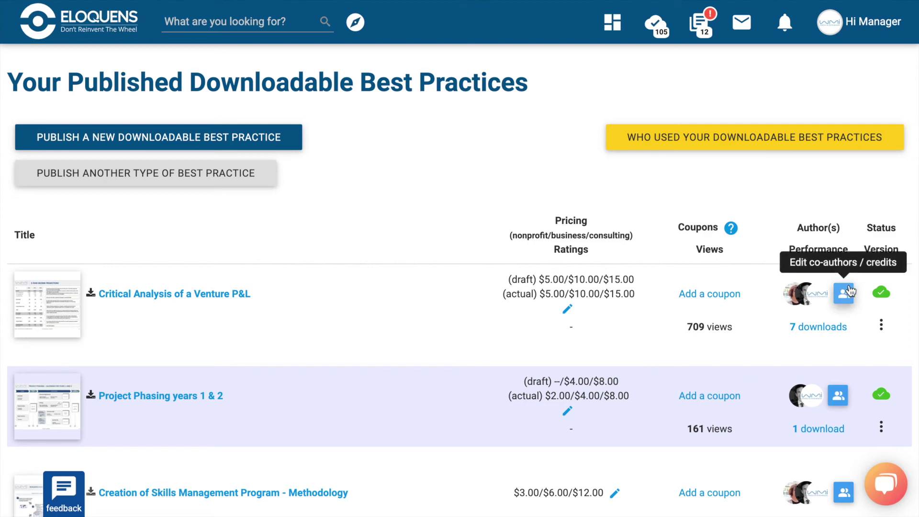
{"action": "left_click", "coordinate": [843, 293]}
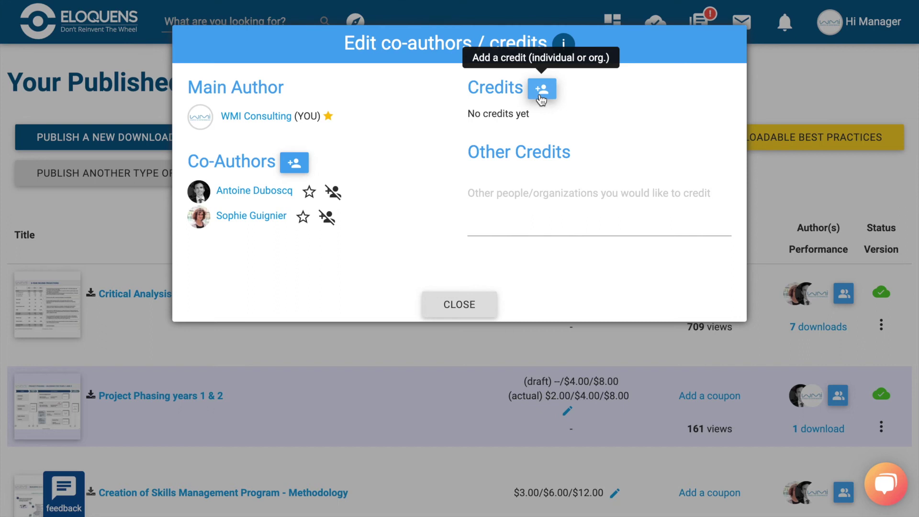
{"action": "left_click", "coordinate": [474, 310]}
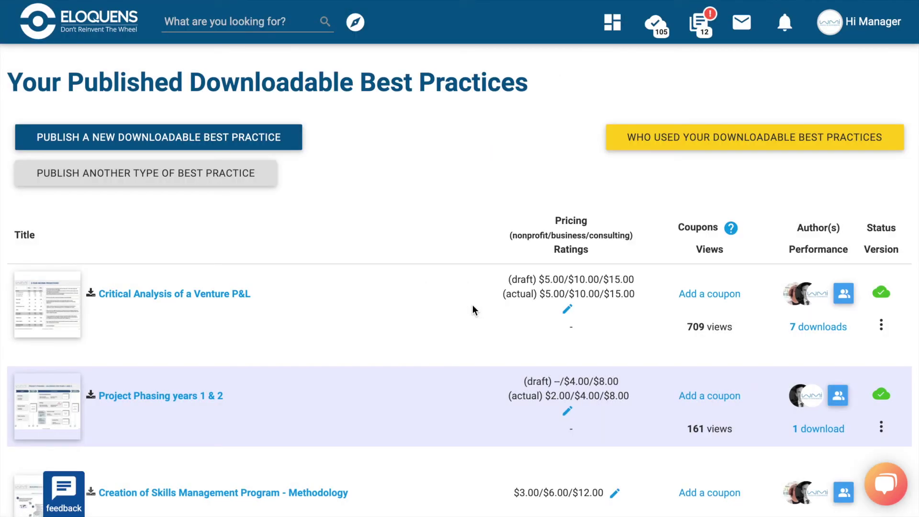
{"action": "left_click", "coordinate": [882, 326]}
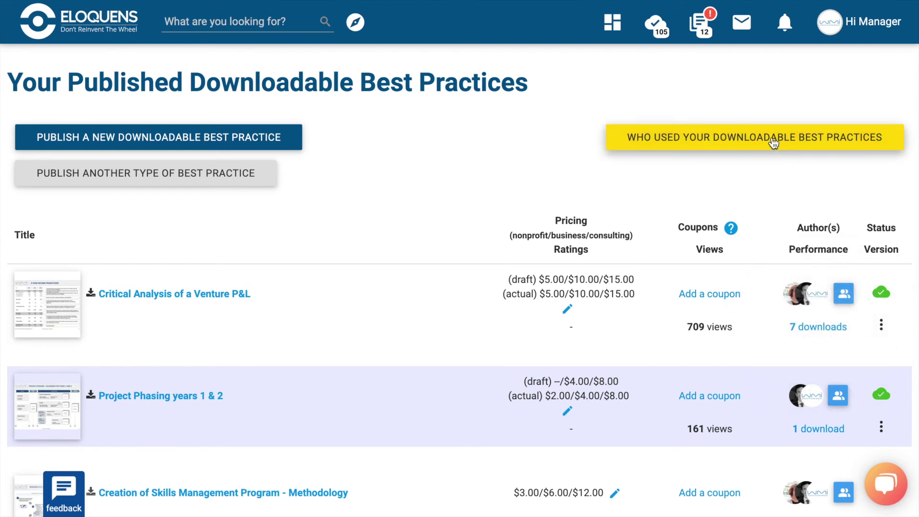
{"action": "left_click", "coordinate": [743, 145]}
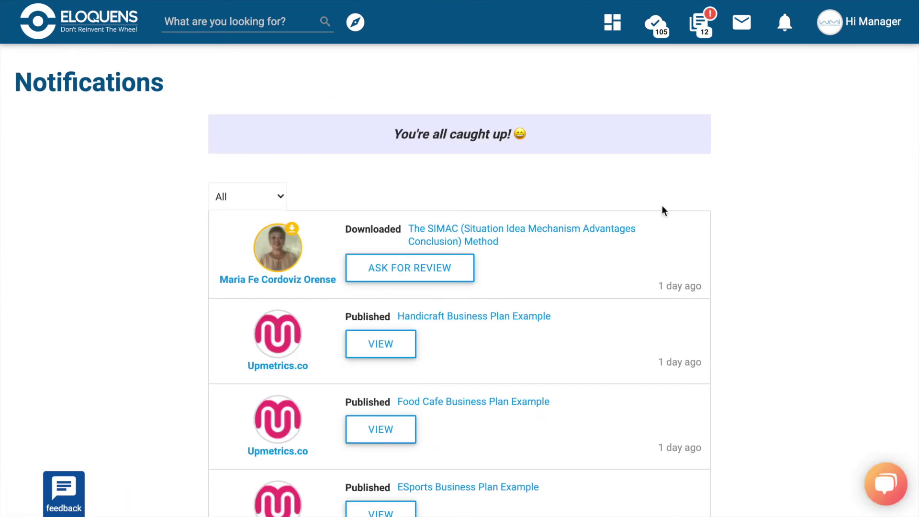
{"action": "scroll", "coordinate": [662, 206], "scroll_direction": "down", "scroll_amount": 2}
{"action": "scroll", "coordinate": [662, 205], "scroll_direction": "down", "scroll_amount": 7}
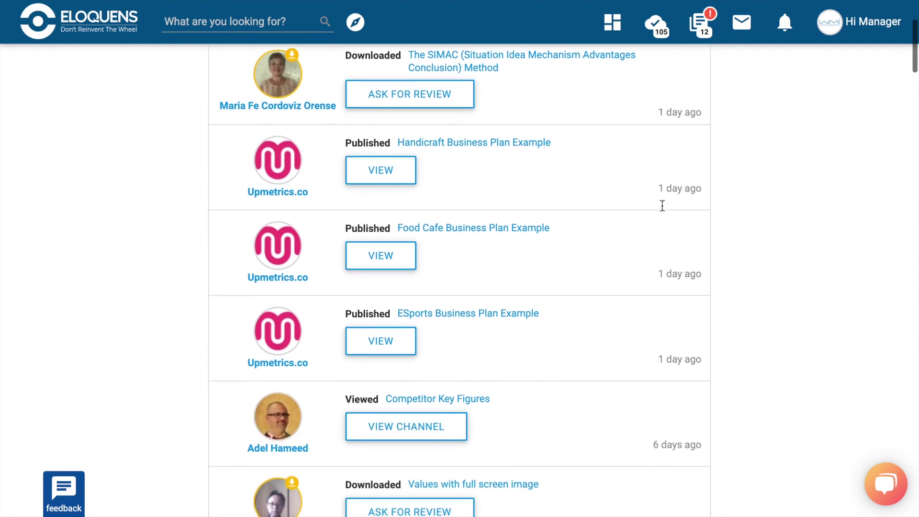
{"action": "scroll", "coordinate": [663, 209], "scroll_direction": "up", "scroll_amount": 8}
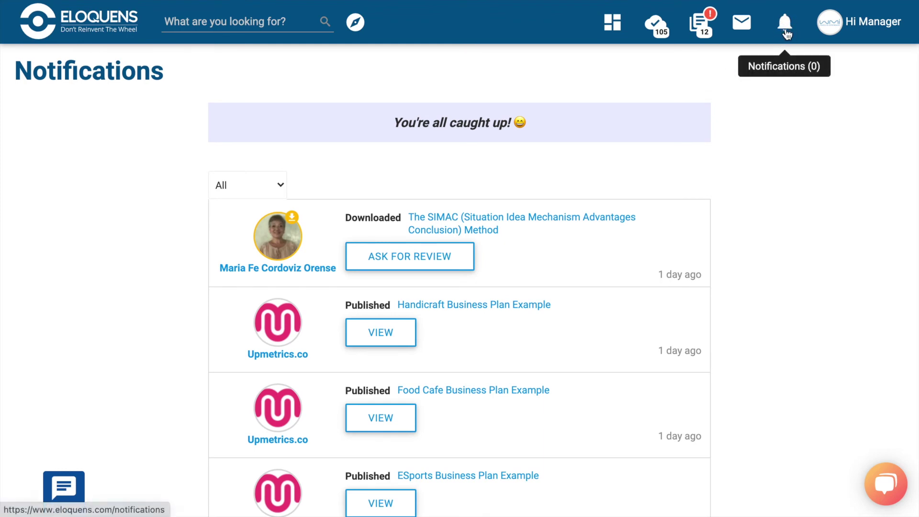
{"action": "left_click", "coordinate": [275, 187]}
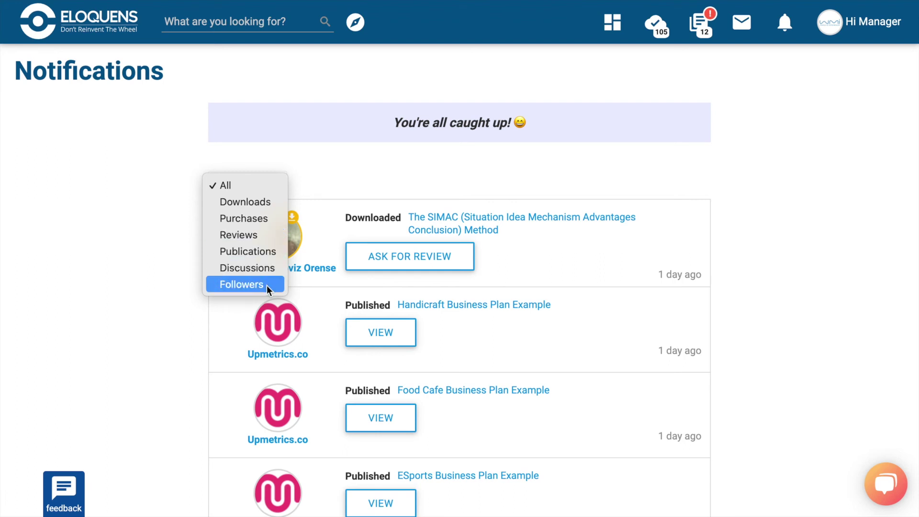
{"action": "left_click", "coordinate": [553, 247]}
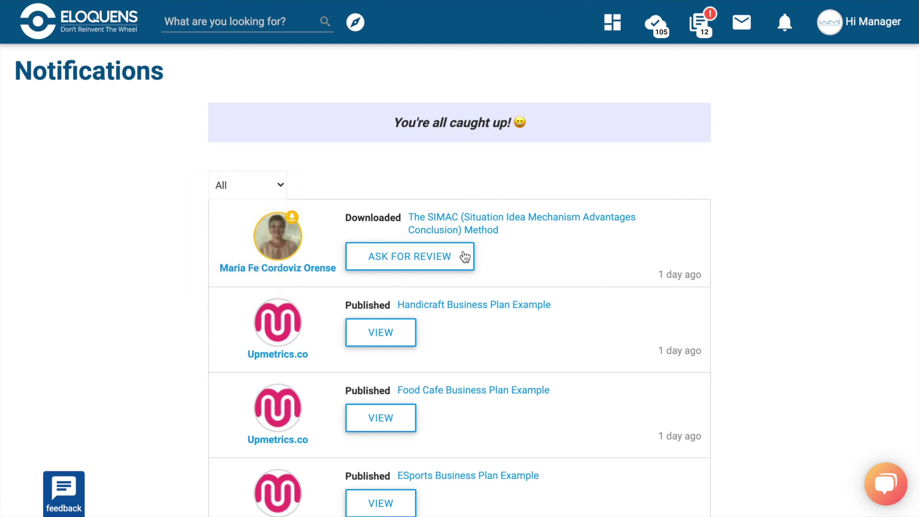
{"action": "scroll", "coordinate": [395, 265], "scroll_direction": "down", "scroll_amount": 6}
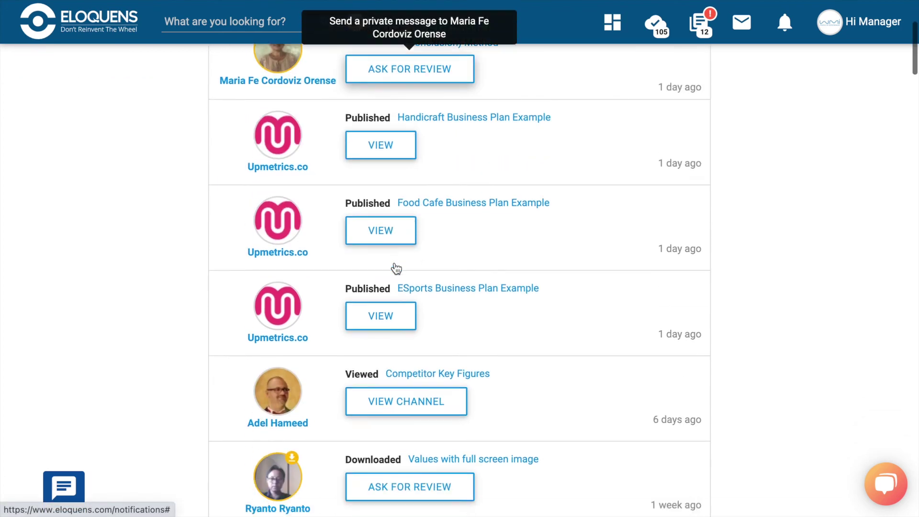
{"action": "scroll", "coordinate": [394, 266], "scroll_direction": "down", "scroll_amount": 4}
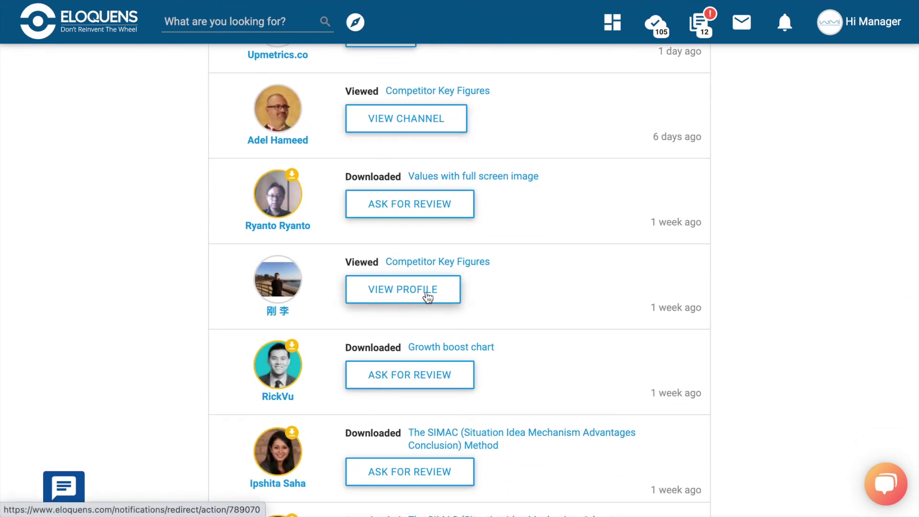
{"action": "scroll", "coordinate": [583, 183], "scroll_direction": "up", "scroll_amount": 10}
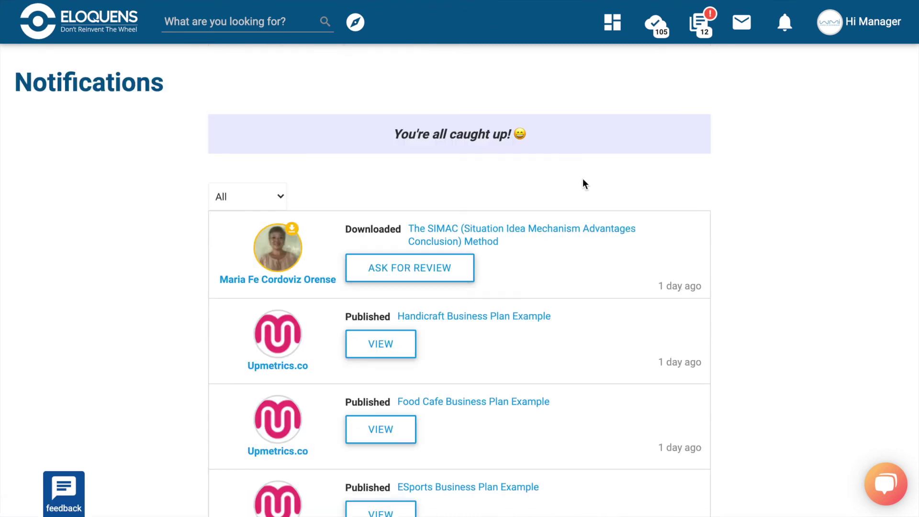
On the dashboard's Channel Performance, chart downloads, reviews and then sales.
{"action": "left_click", "coordinate": [614, 23]}
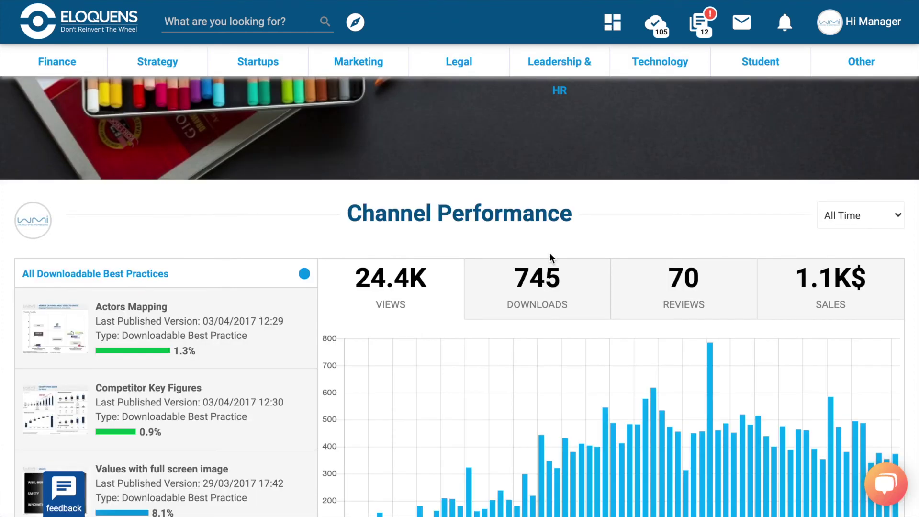
{"action": "scroll", "coordinate": [550, 253], "scroll_direction": "down", "scroll_amount": 2}
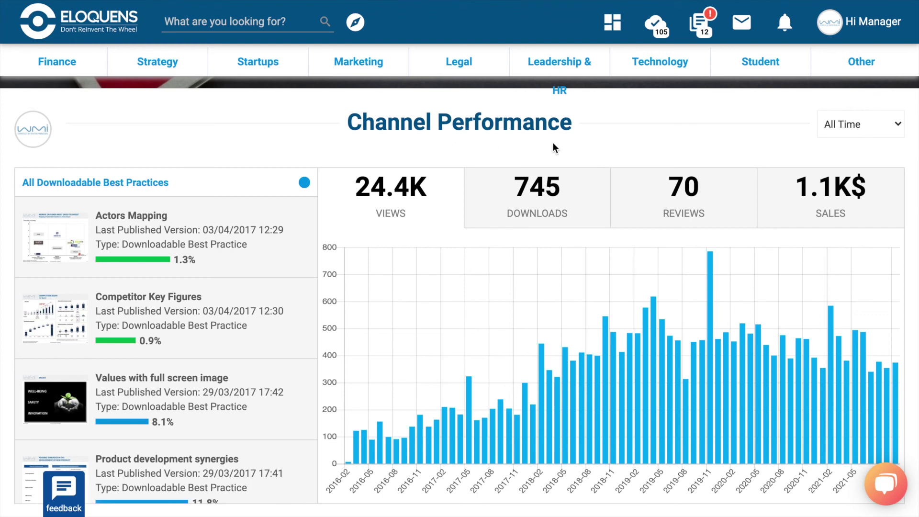
{"action": "scroll", "coordinate": [553, 144], "scroll_direction": "down", "scroll_amount": 3}
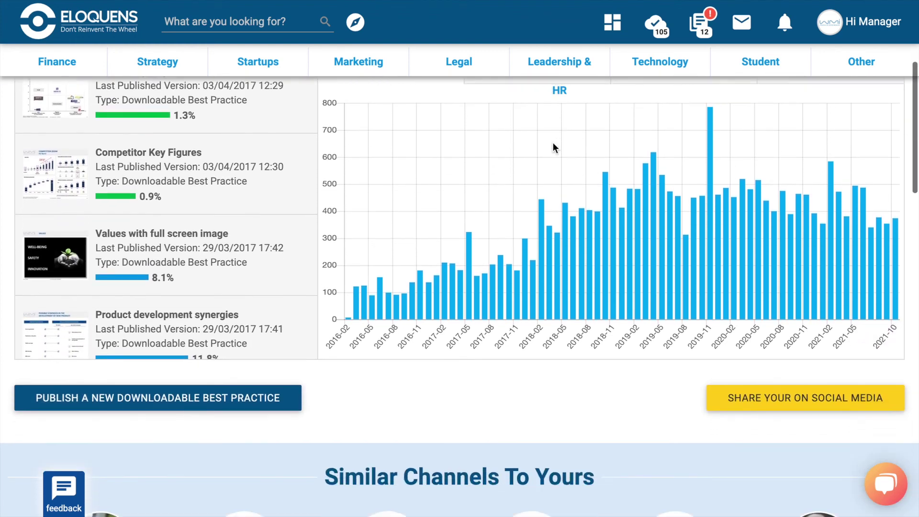
{"action": "scroll", "coordinate": [553, 142], "scroll_direction": "up", "scroll_amount": 2}
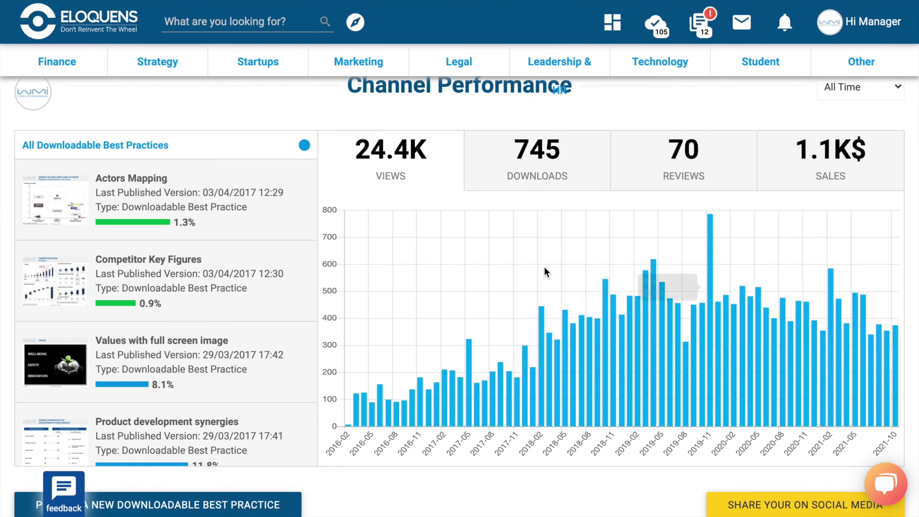
{"action": "left_click", "coordinate": [524, 187]}
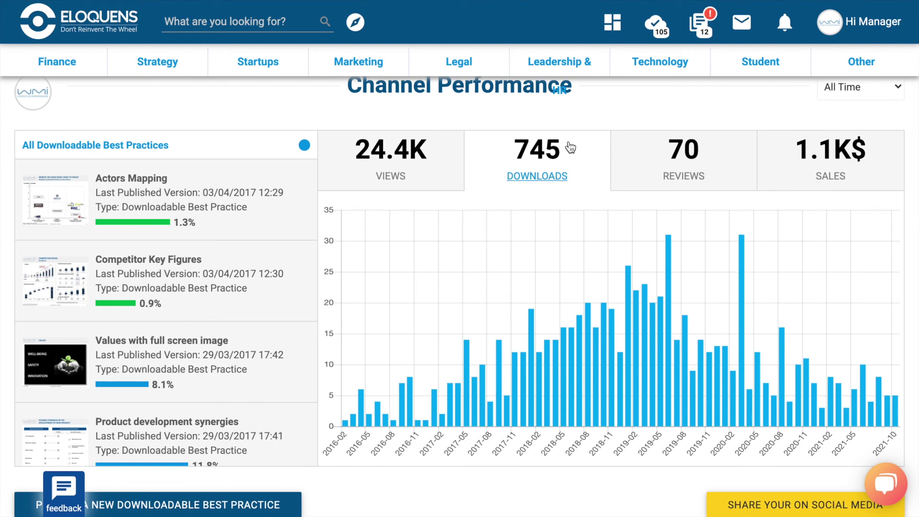
{"action": "left_click", "coordinate": [661, 173]}
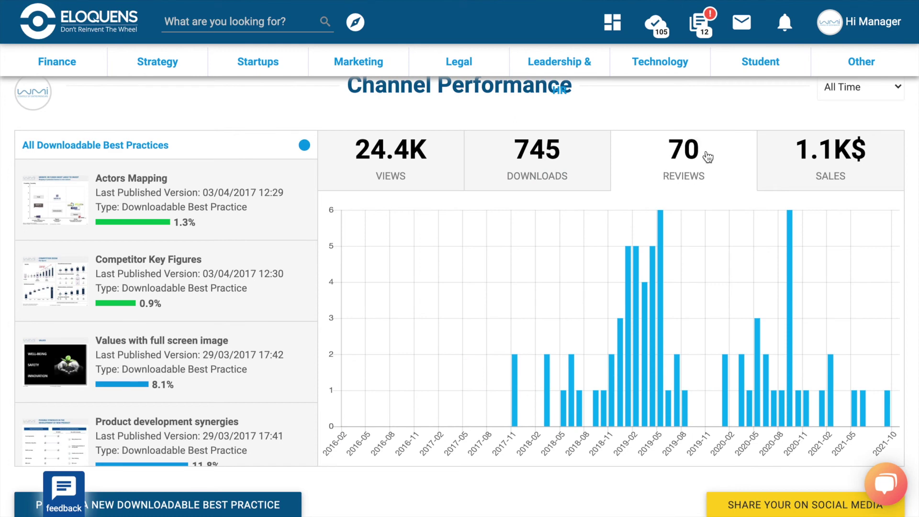
{"action": "mouse_move", "coordinate": [637, 337]}
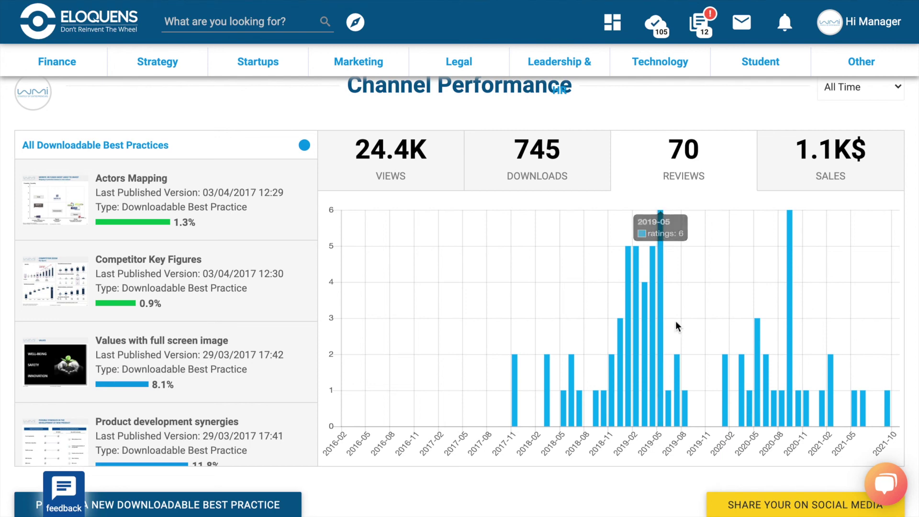
{"action": "left_click", "coordinate": [797, 181]}
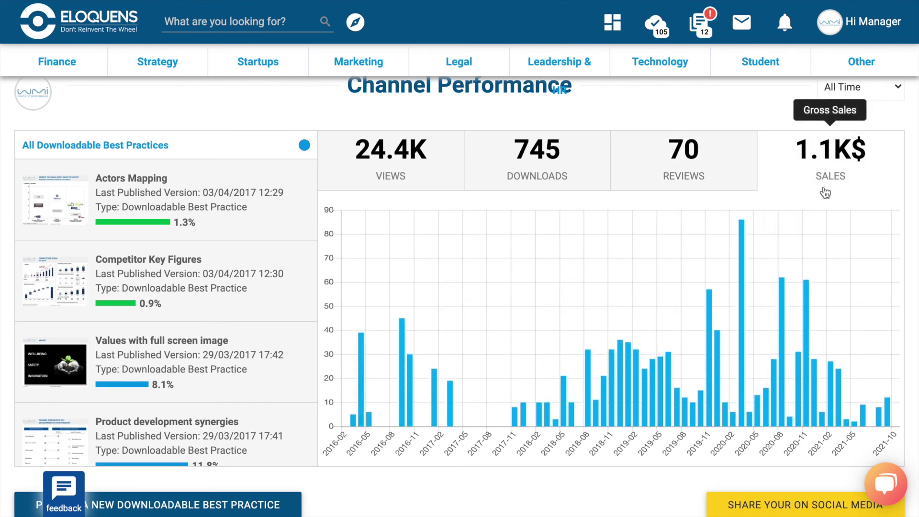
Keep the stats date range at All Time and review the totals.
{"action": "scroll", "coordinate": [861, 148], "scroll_direction": "up", "scroll_amount": 2}
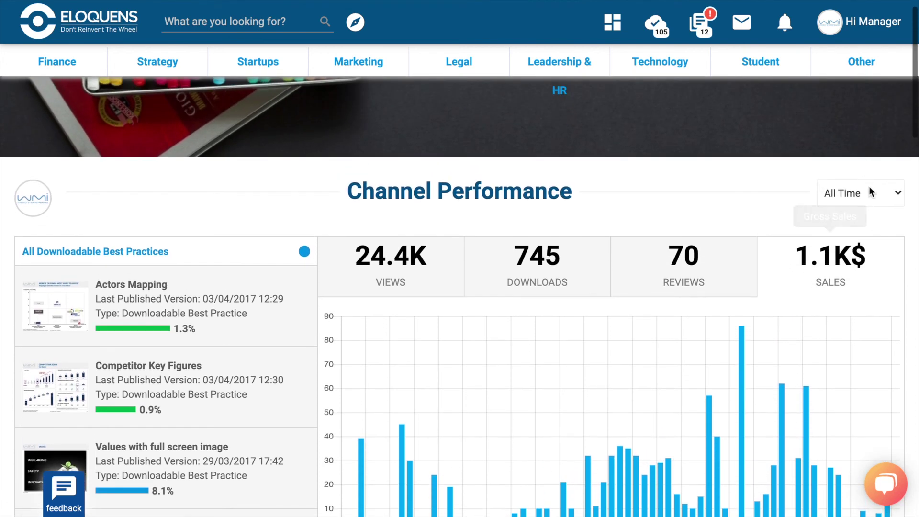
{"action": "left_click", "coordinate": [875, 196]}
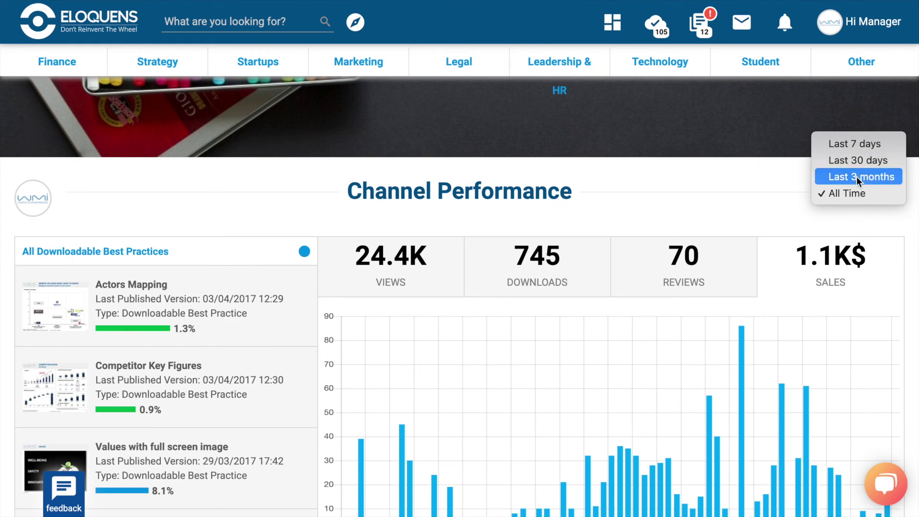
{"action": "left_click", "coordinate": [770, 196]}
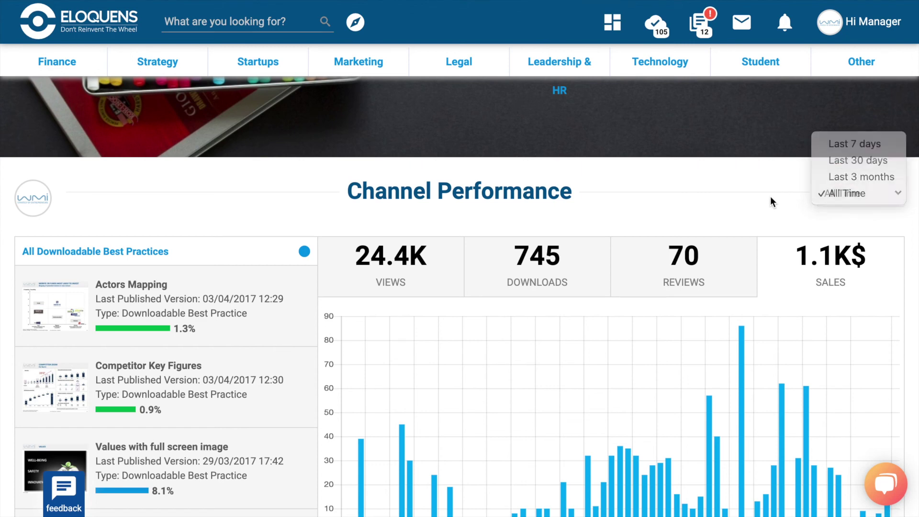
{"action": "scroll", "coordinate": [771, 196], "scroll_direction": "down", "scroll_amount": 1}
{"action": "scroll", "coordinate": [771, 200], "scroll_direction": "down", "scroll_amount": 2}
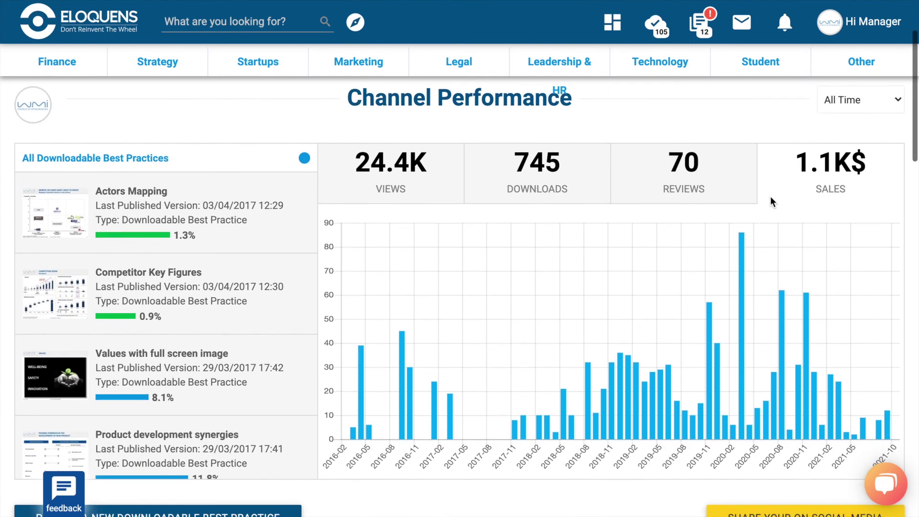
Compare stats for Actors Mapping and Competitor Key Figures, then scroll back through the overall totals.
{"action": "left_click", "coordinate": [277, 236]}
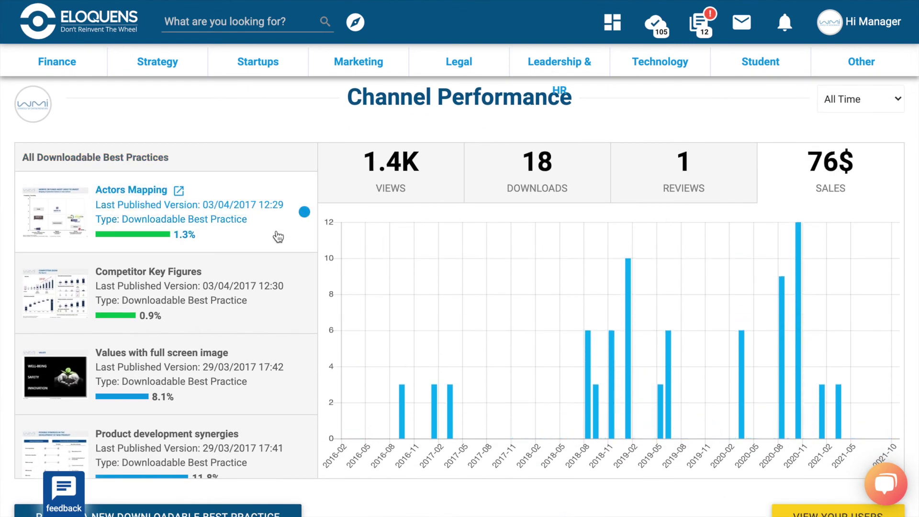
{"action": "left_click", "coordinate": [289, 313]}
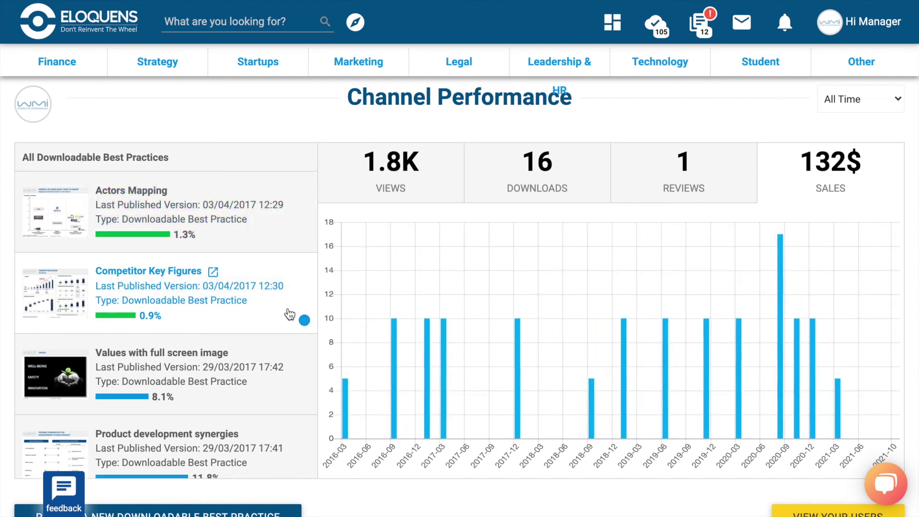
{"action": "mouse_move", "coordinate": [173, 235]}
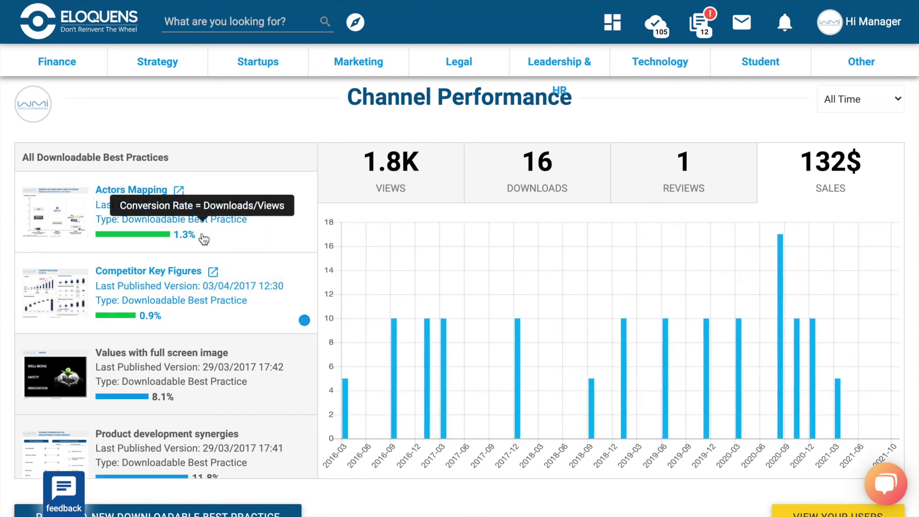
{"action": "left_click", "coordinate": [201, 238]}
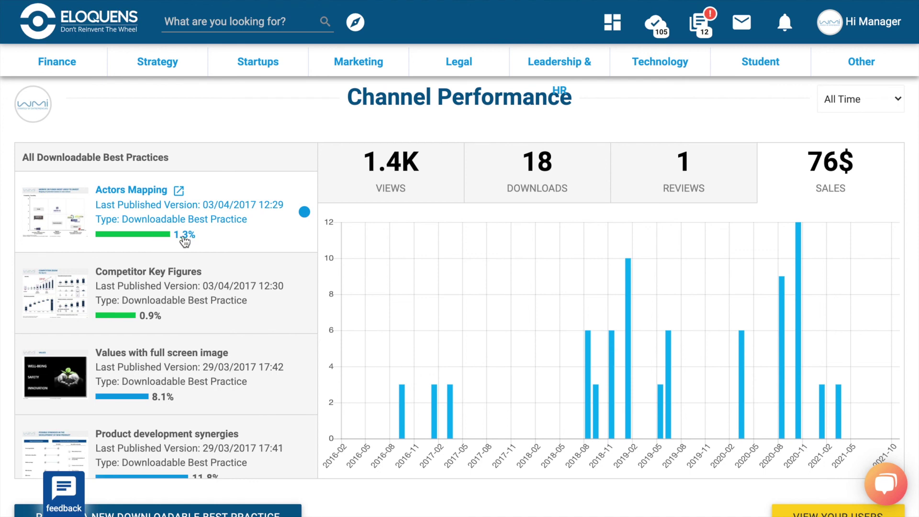
{"action": "scroll", "coordinate": [185, 241], "scroll_direction": "down", "scroll_amount": 2}
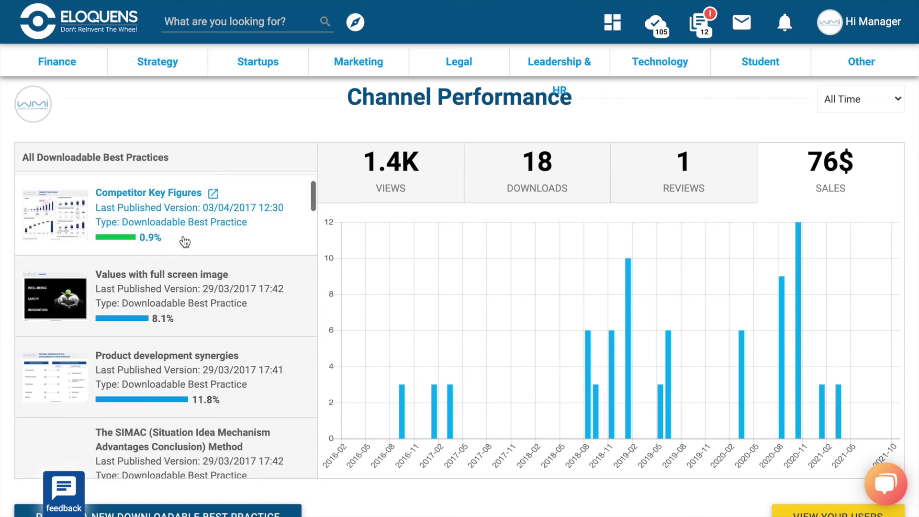
{"action": "scroll", "coordinate": [562, 398], "scroll_direction": "down", "scroll_amount": 2}
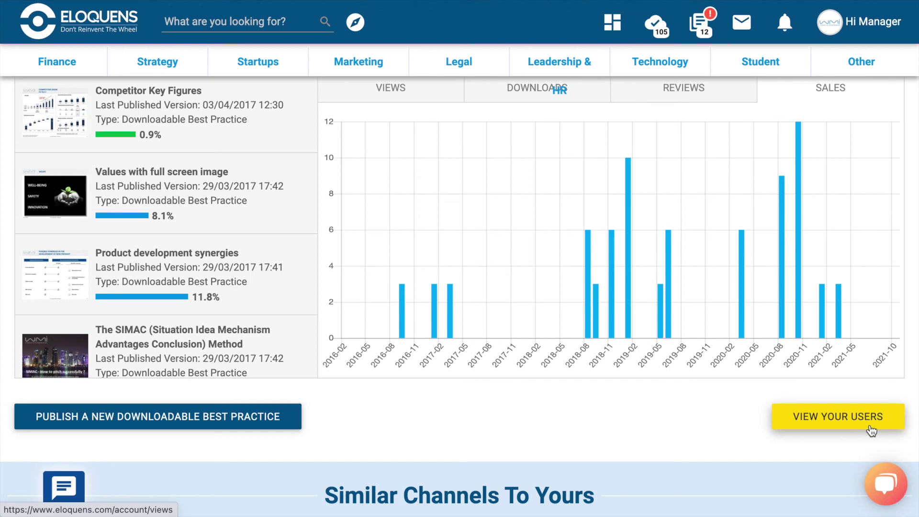
{"action": "scroll", "coordinate": [870, 430], "scroll_direction": "down", "scroll_amount": 6}
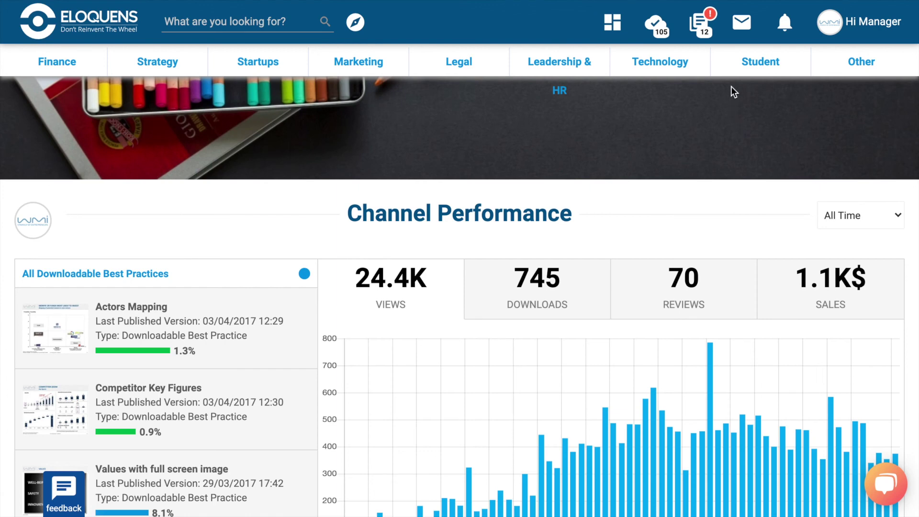
Check the Private Messages inbox, then return to the Eloquens home page.
{"action": "left_click", "coordinate": [743, 24]}
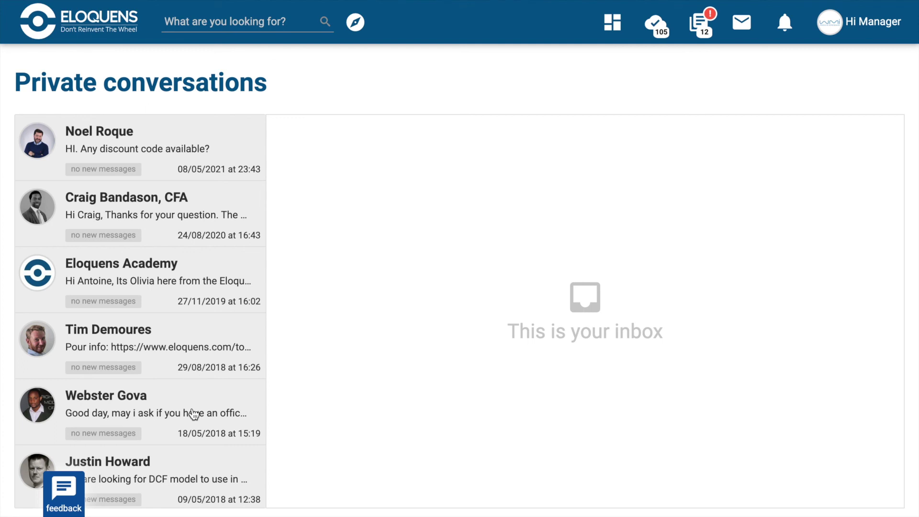
{"action": "left_click", "coordinate": [74, 16]}
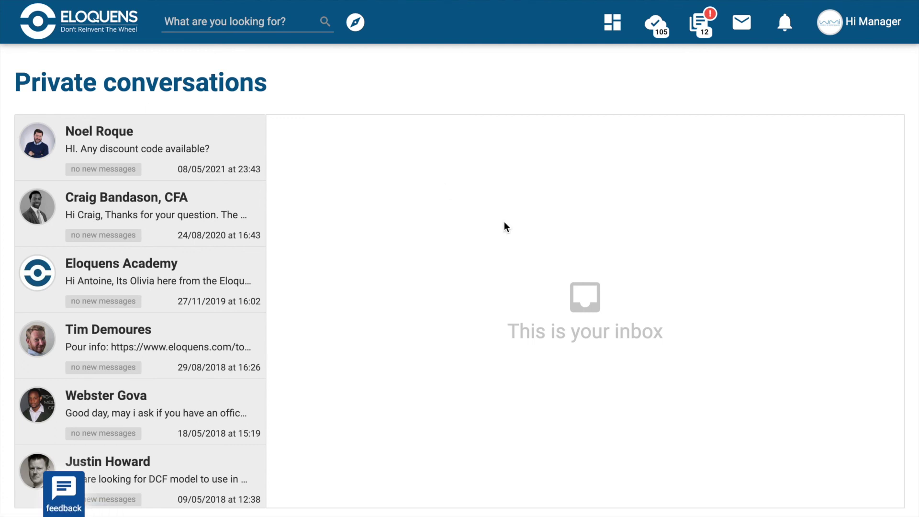